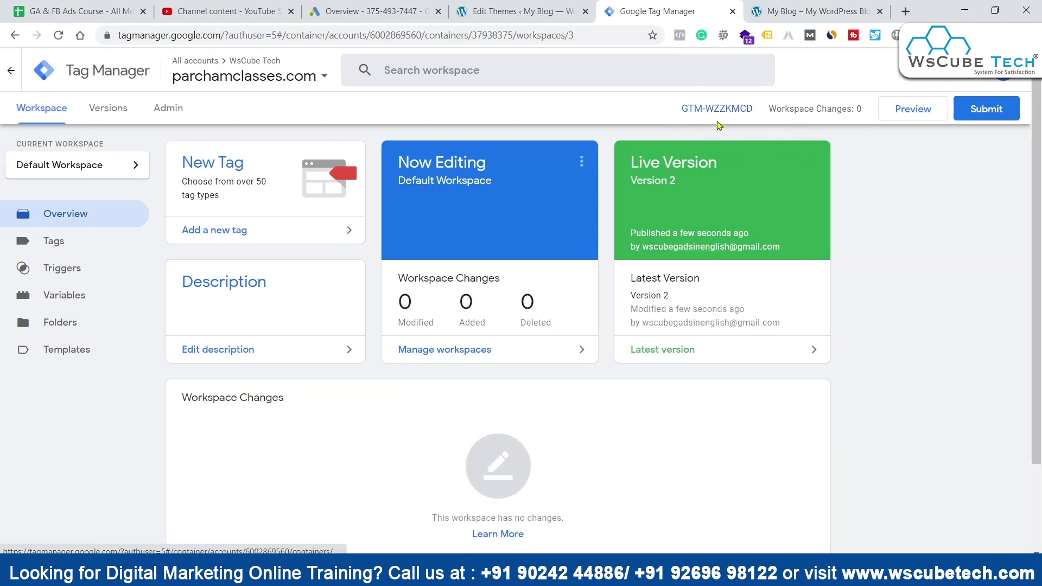
# Check the live blog homepage, then return to the published Tag Manager workspace.
pyautogui.click(818, 8)
pyautogui.click(697, 8)
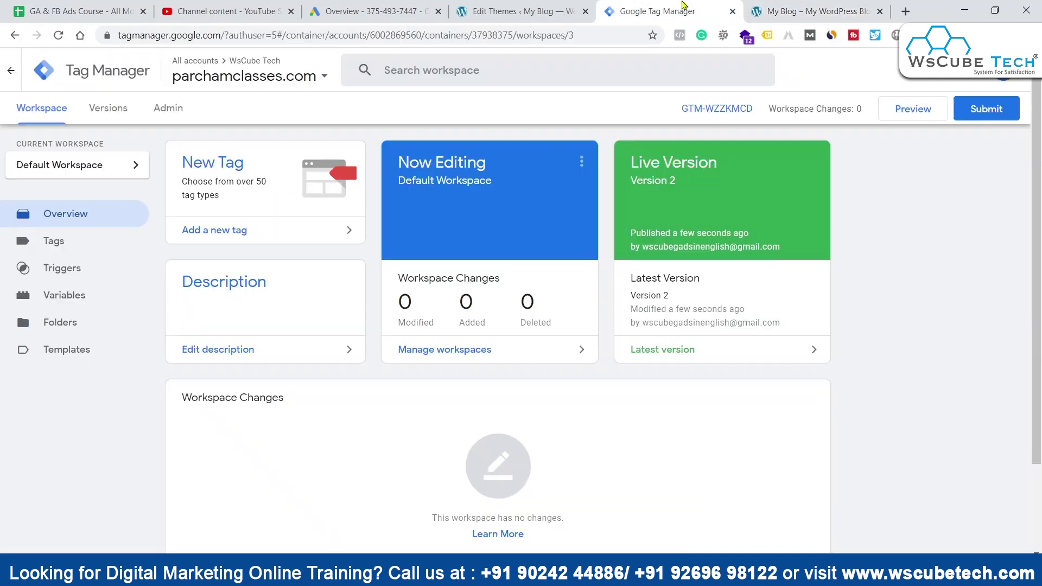
# Open a new browser tab and load analytics.google.com.
pyautogui.hotkey('ctrl', 't')
pyautogui.write('analyt')
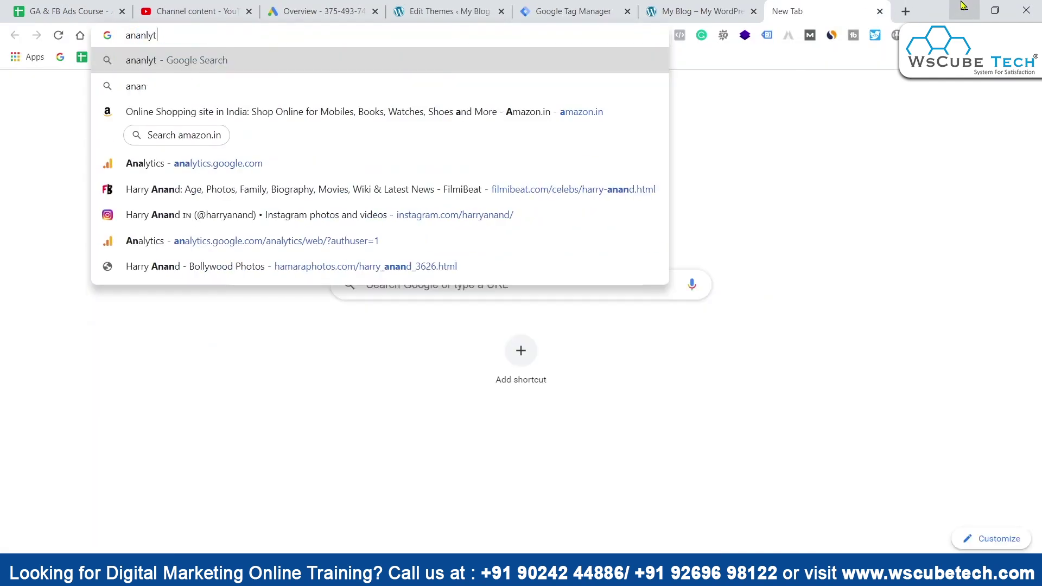
pyautogui.write('ics')
pyautogui.press('BackSpace')
pyautogui.press('BackSpace')
pyautogui.press('BackSpace')
pyautogui.press('BackSpace')
pyautogui.press('BackSpace')
pyautogui.press('BackSpace')
pyautogui.write('n')
pyautogui.press('BackSpace')
pyautogui.write('lytics.google.com')
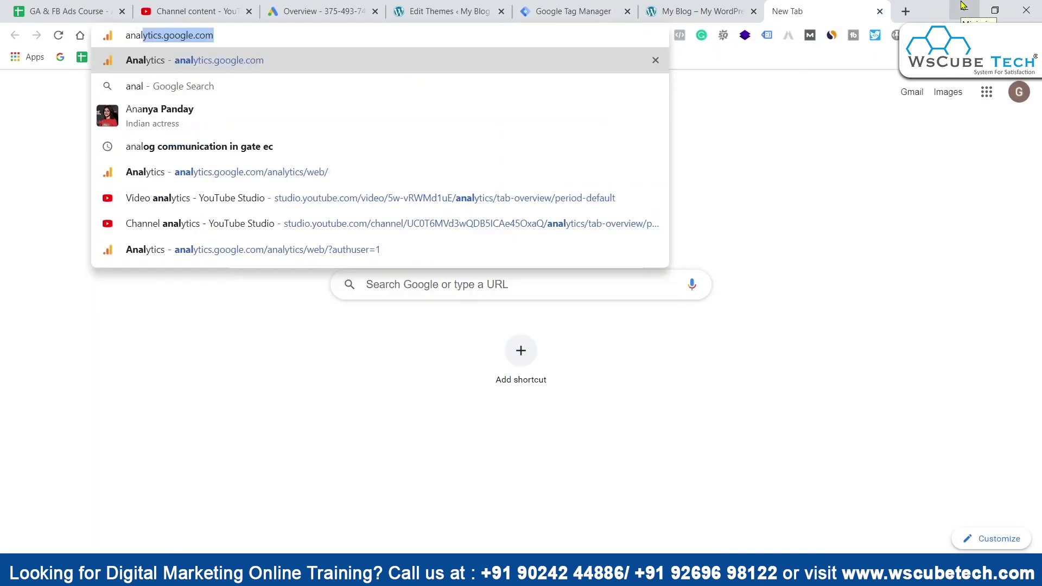
pyautogui.press('Return')
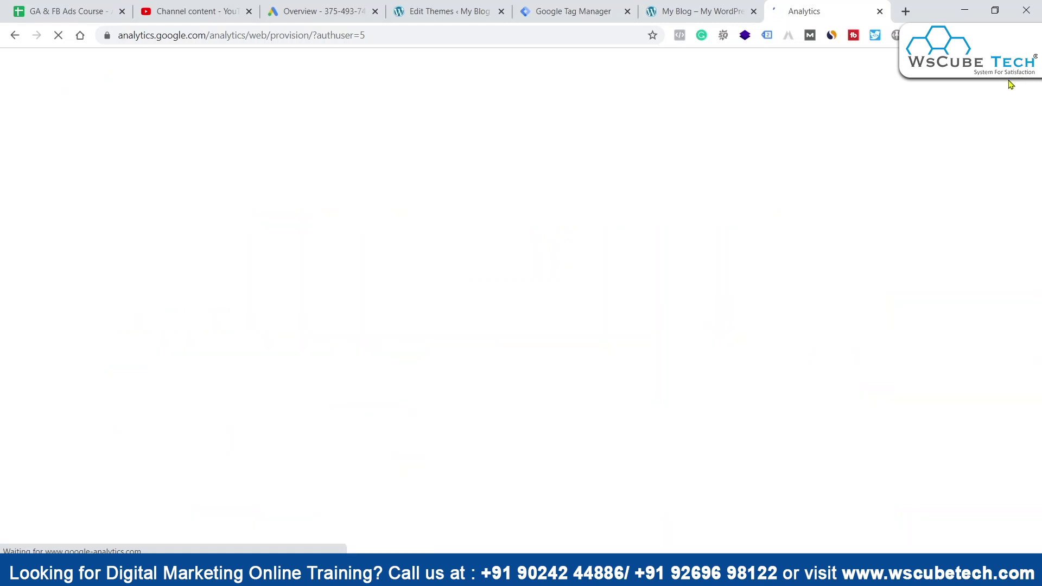
# Start a free Analytics account named 'WsCube Tech' and continue to property setup.
pyautogui.click(1011, 82)
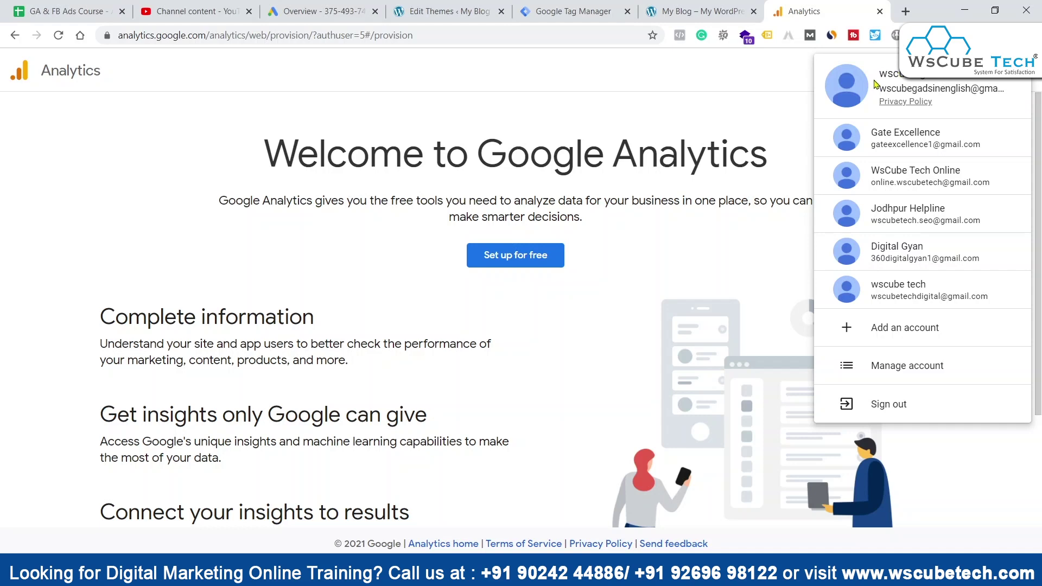
pyautogui.click(704, 85)
pyautogui.click(537, 255)
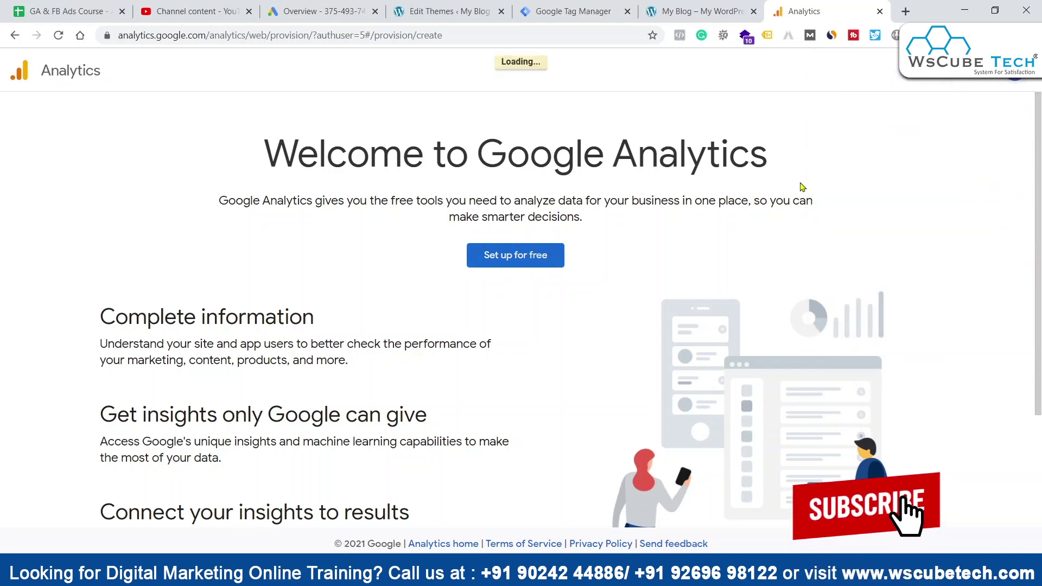
pyautogui.click(187, 242)
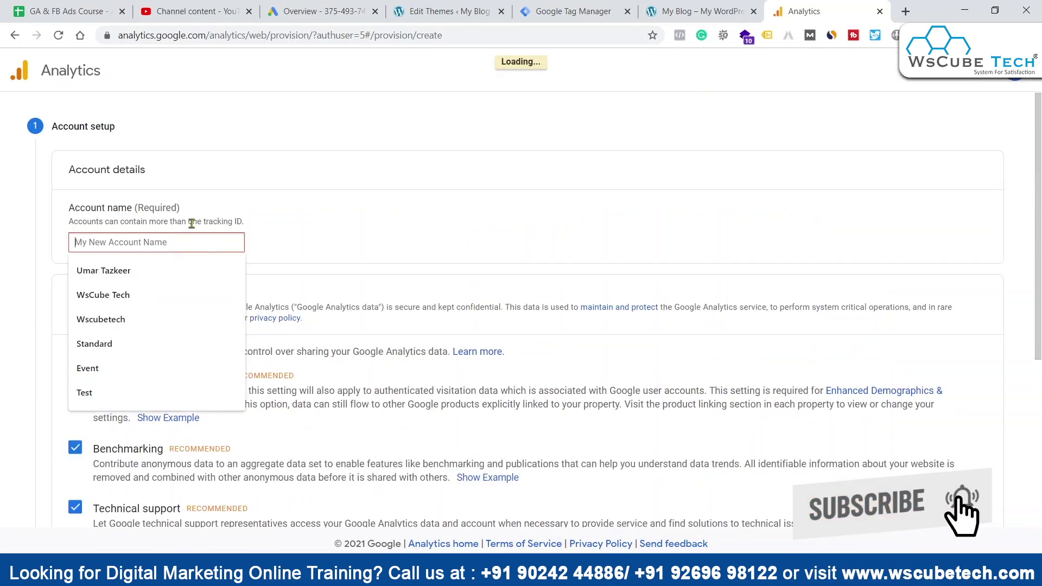
pyautogui.write('WsCube')
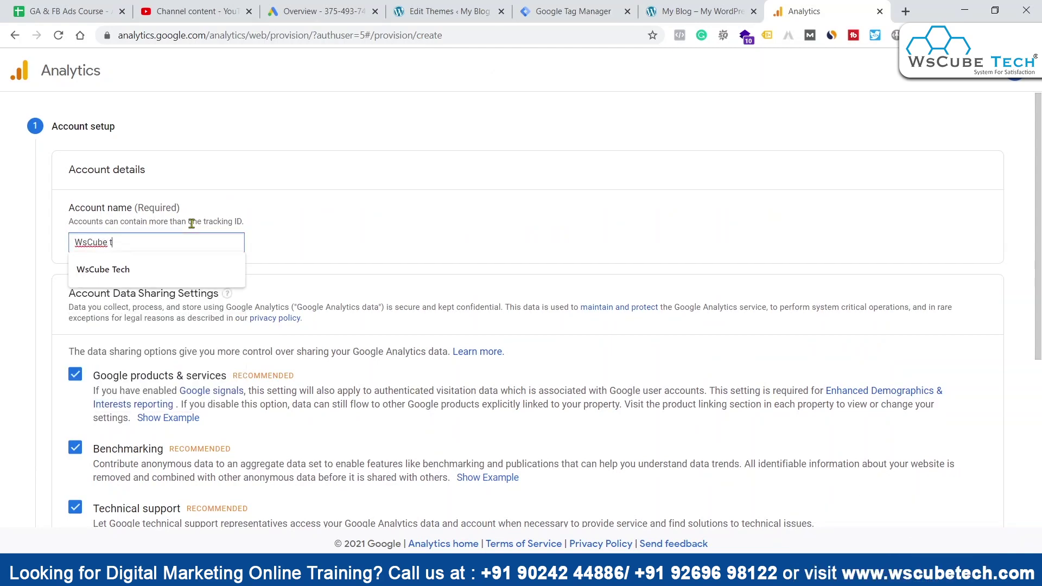
pyautogui.write(' Tech')
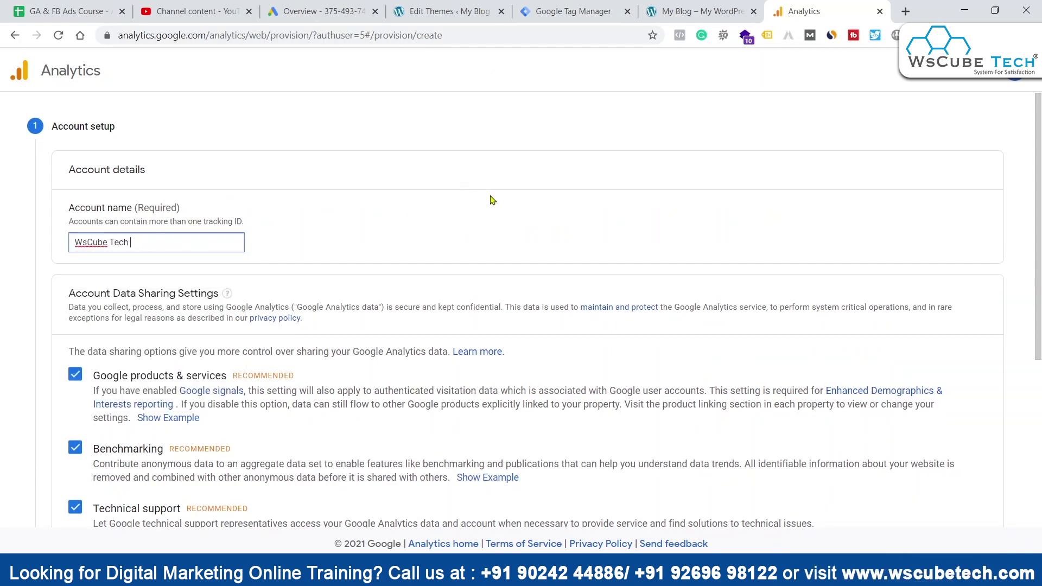
pyautogui.scroll(-5, 483, 260)
pyautogui.click(86, 403)
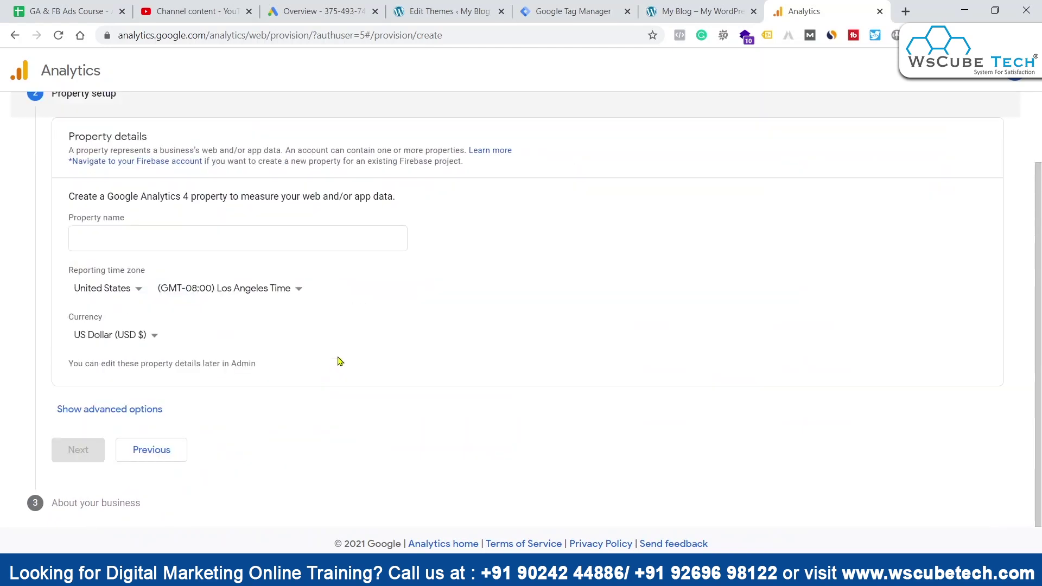
# Name the property 'Parcham Classes' with India time zone and Indian Rupee currency.
pyautogui.click(154, 238)
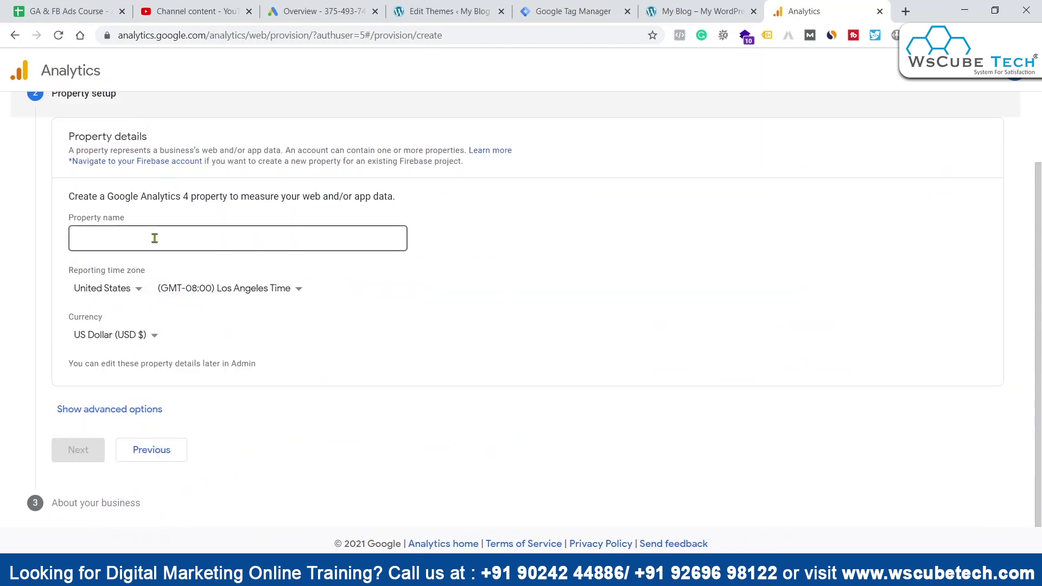
pyautogui.write('Parcham Classes')
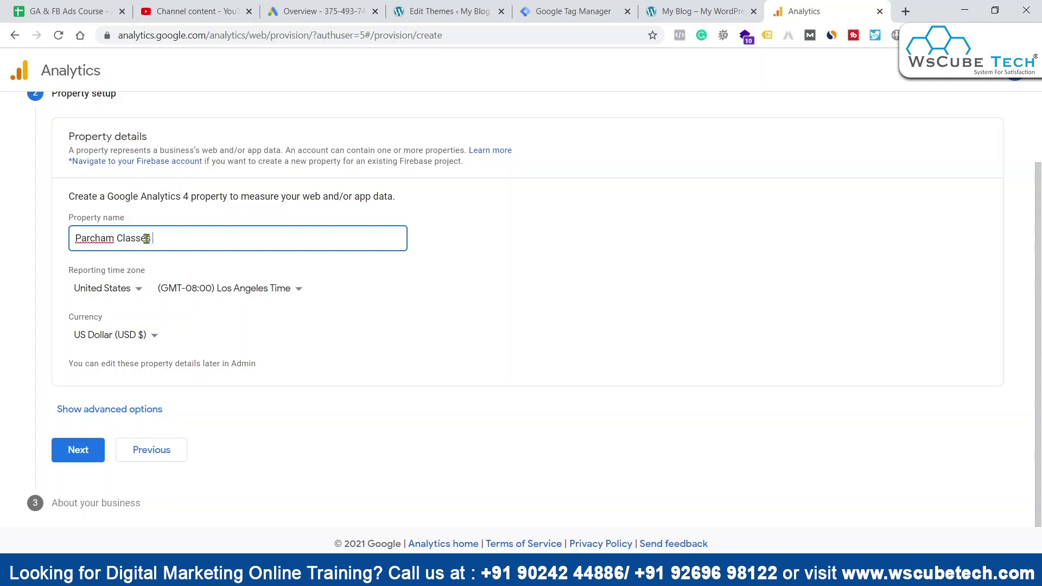
pyautogui.click(135, 294)
pyautogui.write('india')
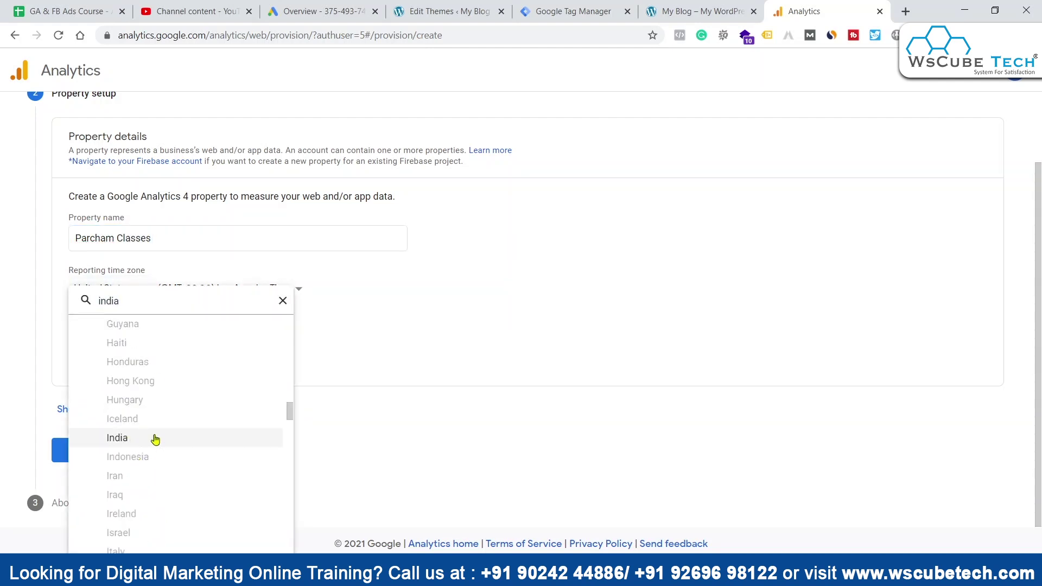
pyautogui.click(152, 438)
pyautogui.click(116, 336)
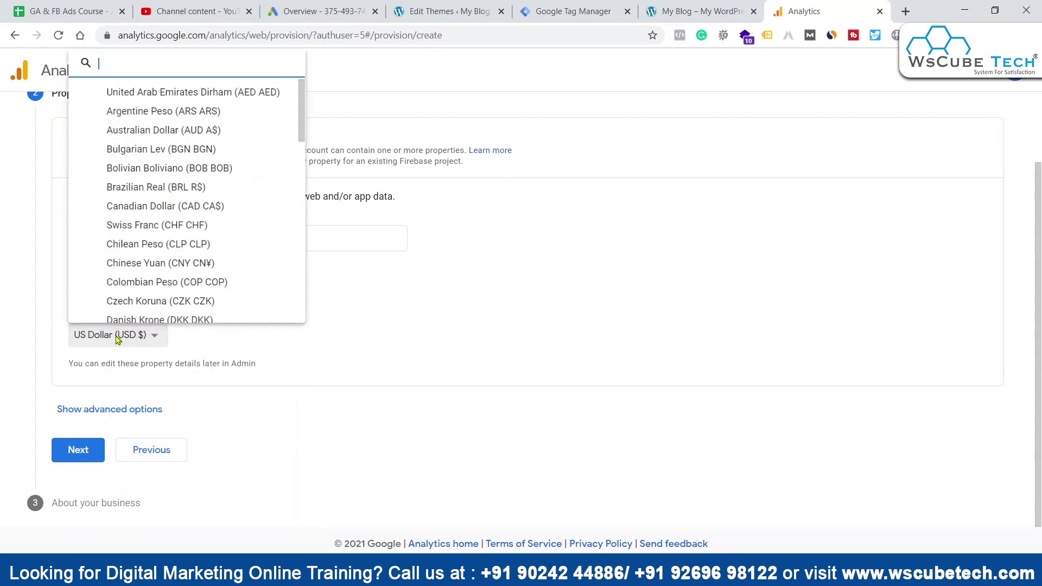
pyautogui.write('inr')
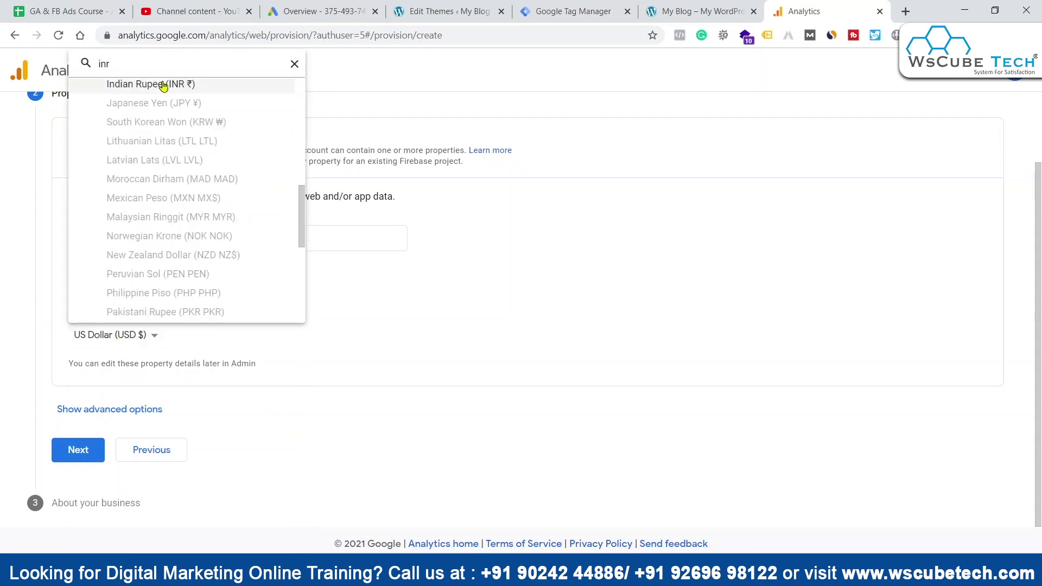
pyautogui.press('Return')
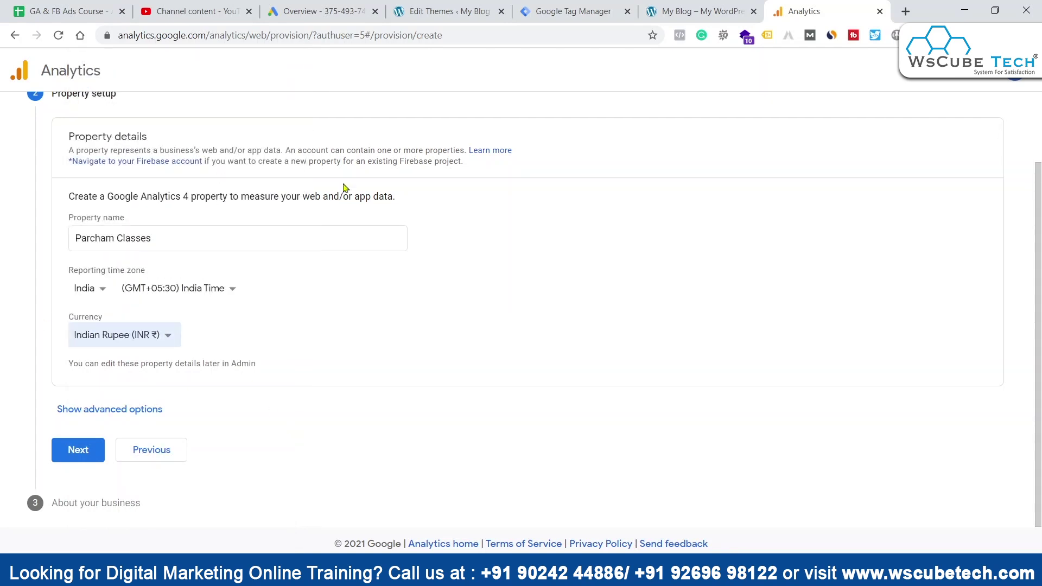
# Turn on creating a Universal Analytics property in the advanced options.
pyautogui.click(91, 410)
pyautogui.scroll(-2, 509, 357)
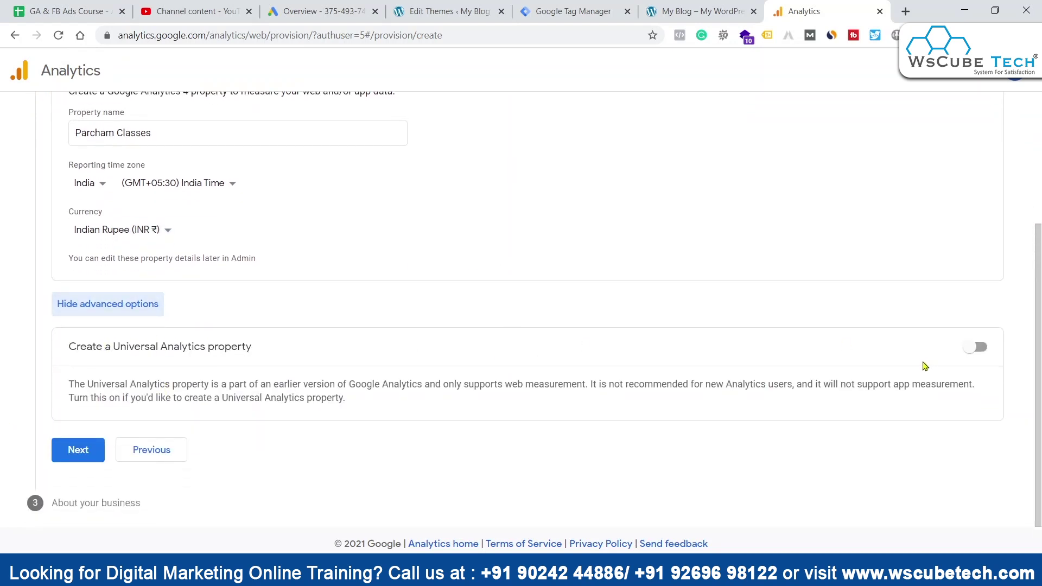
pyautogui.click(979, 347)
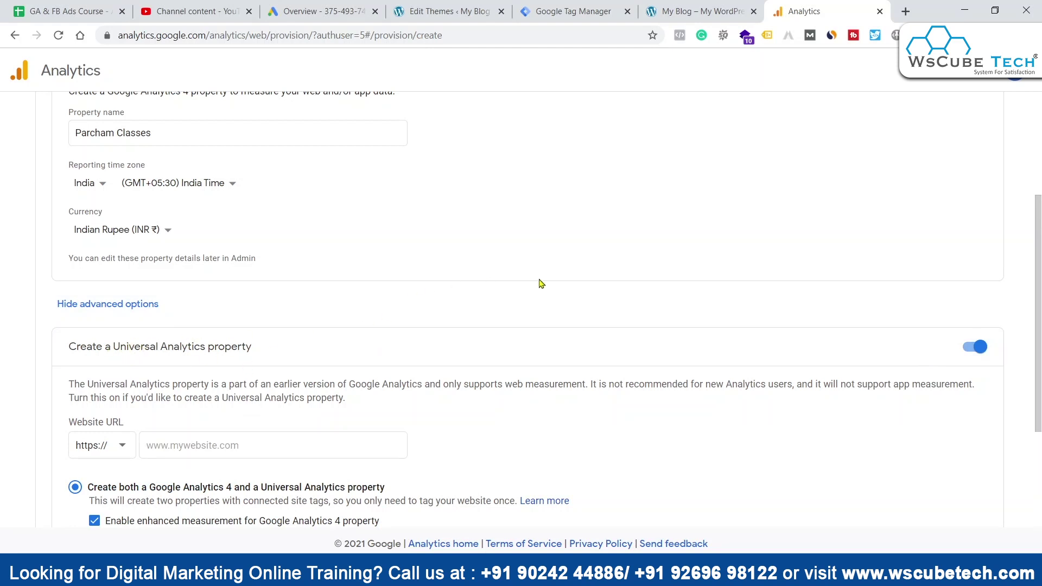
pyautogui.scroll(-3, 549, 288)
# Set the website URL to parchamclasses.com, choose a Universal Analytics-only property, and continue.
pyautogui.click(203, 313)
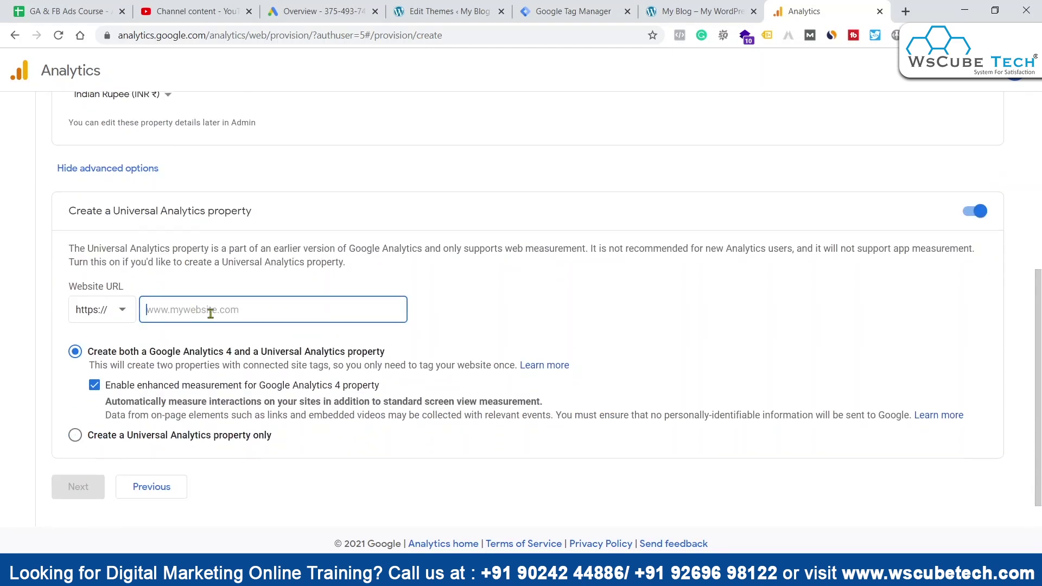
pyautogui.click(700, 11)
pyautogui.click(258, 35)
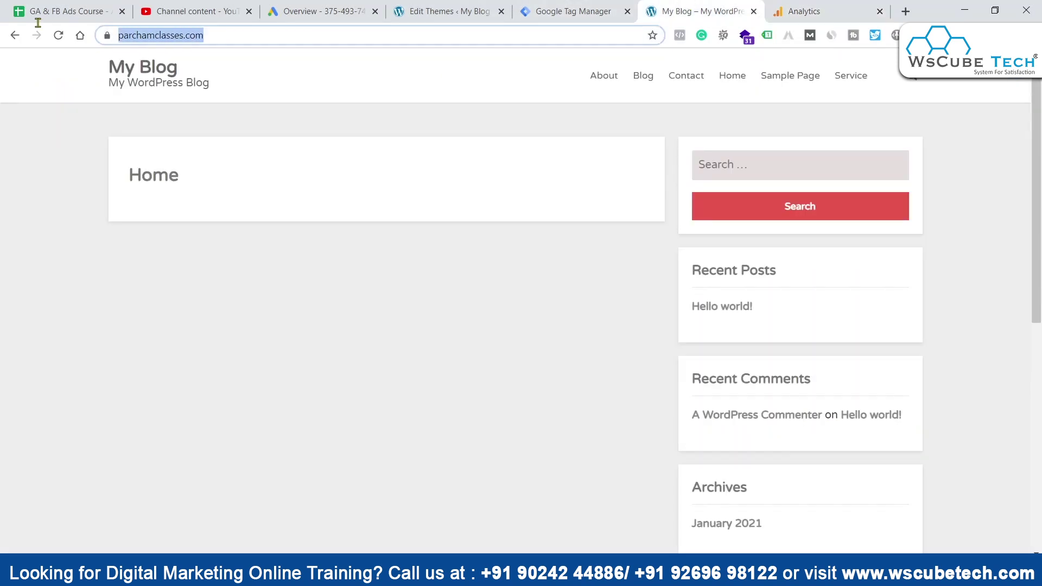
pyautogui.hotkey('ctrl', 'c')
pyautogui.click(796, 10)
pyautogui.hotkey('ctrl', 'v')
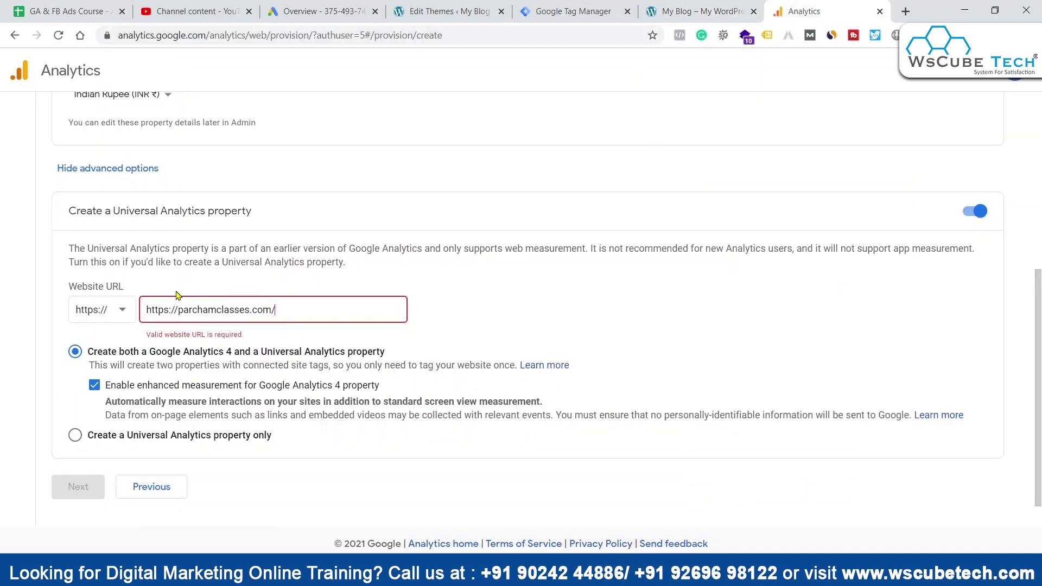
pyautogui.moveTo(178, 313); pyautogui.dragTo(132, 317)
pyautogui.press('BackSpace')
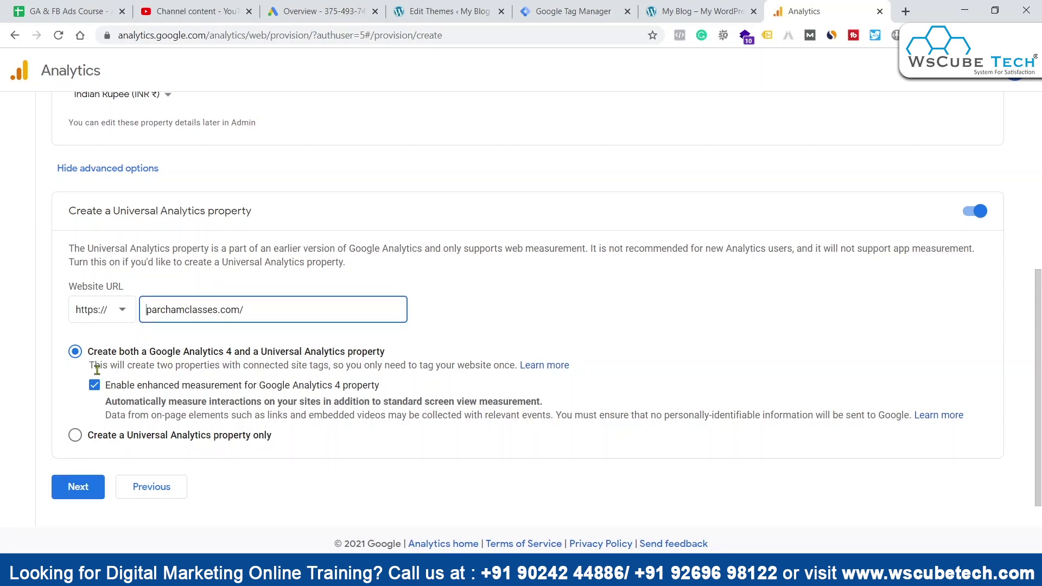
pyautogui.click(97, 437)
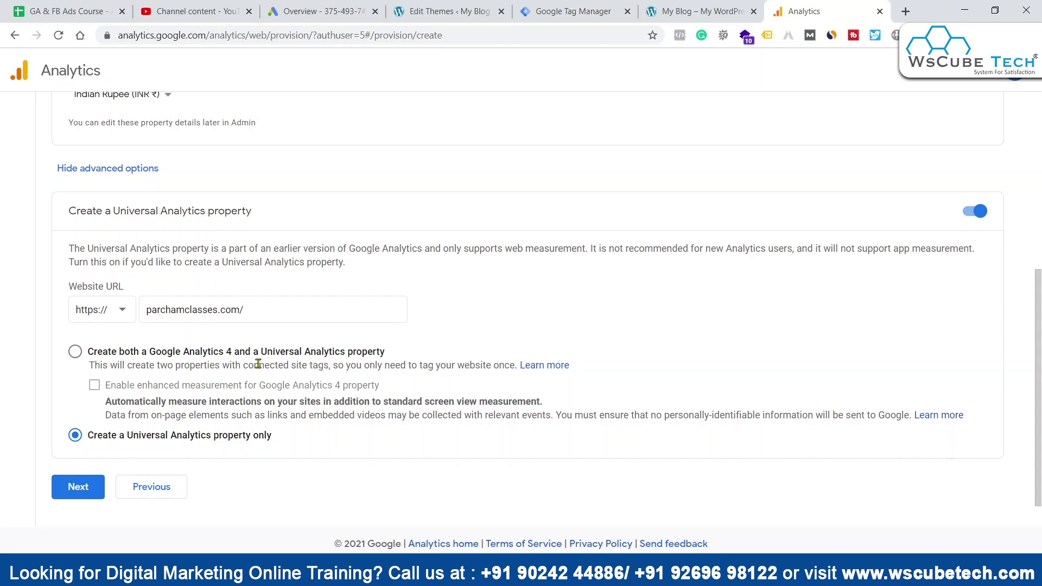
pyautogui.click(81, 487)
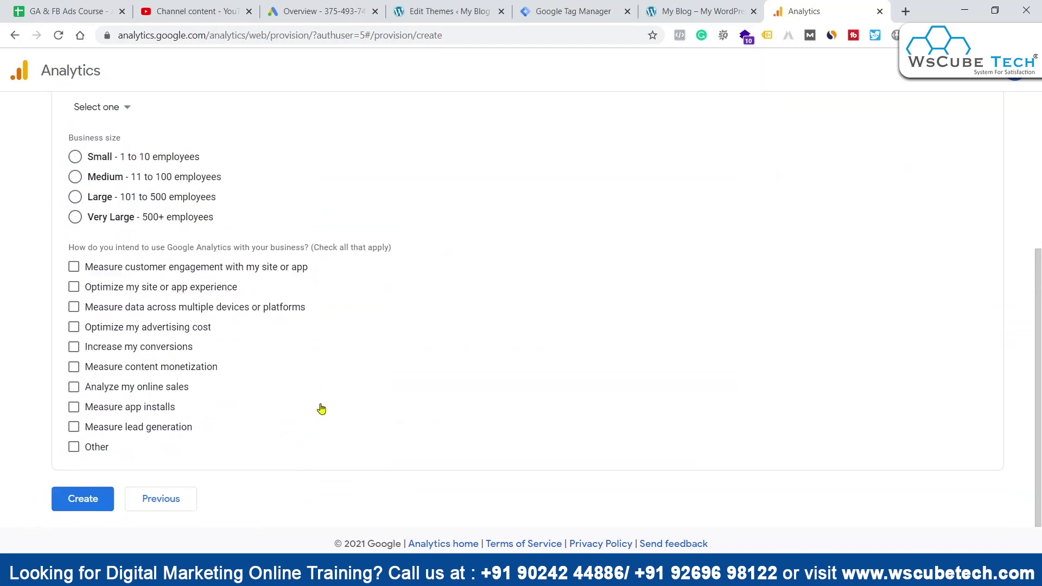
# Pick Medium business size, create the account, and accept both data processing terms.
pyautogui.click(79, 177)
pyautogui.click(81, 498)
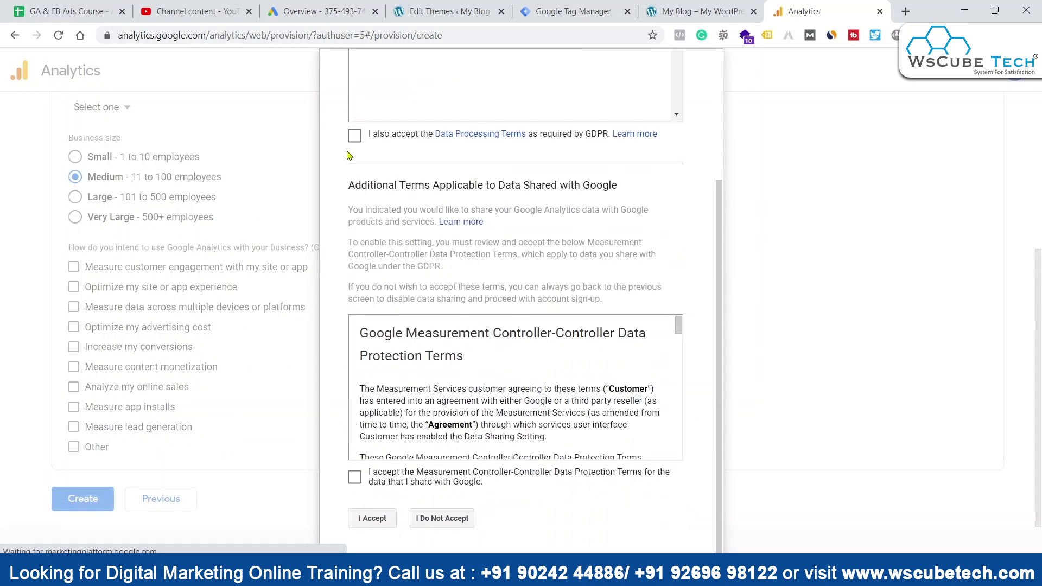
pyautogui.click(355, 135)
pyautogui.click(354, 477)
pyautogui.click(372, 518)
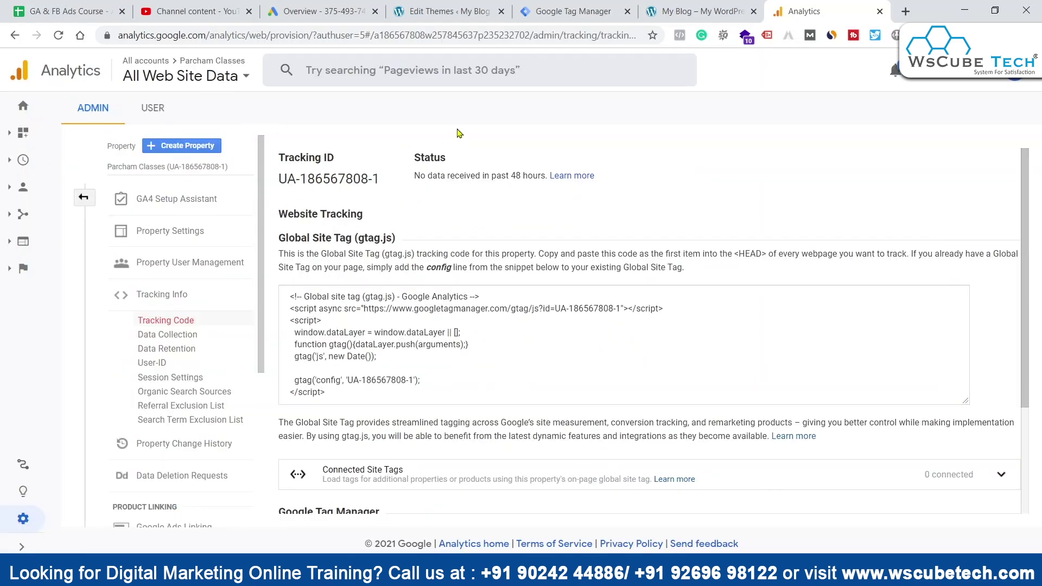
pyautogui.click(575, 13)
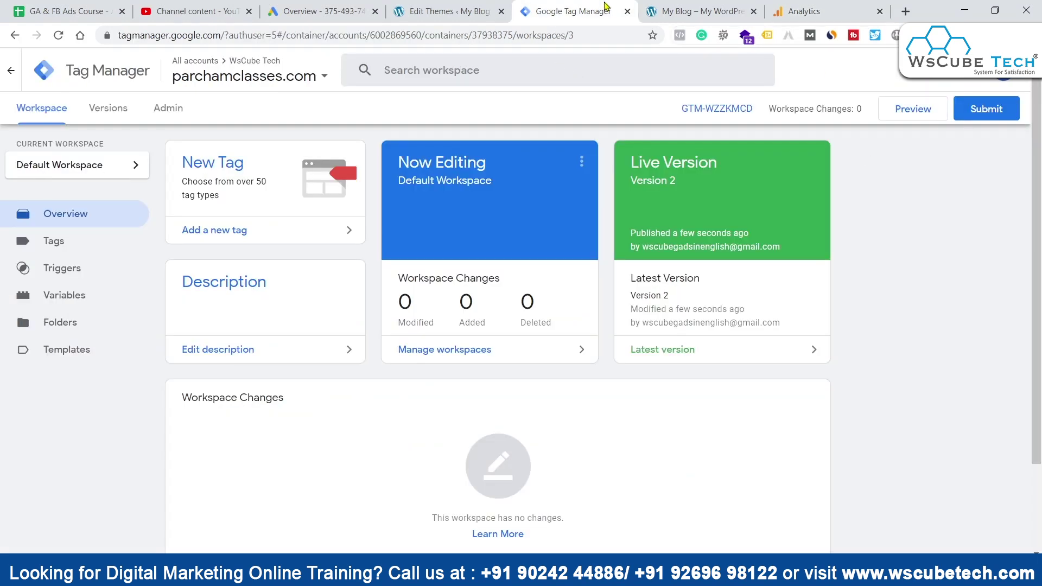
# Create a new Universal Analytics tag named 'GA - Universal analytics'.
pyautogui.click(53, 241)
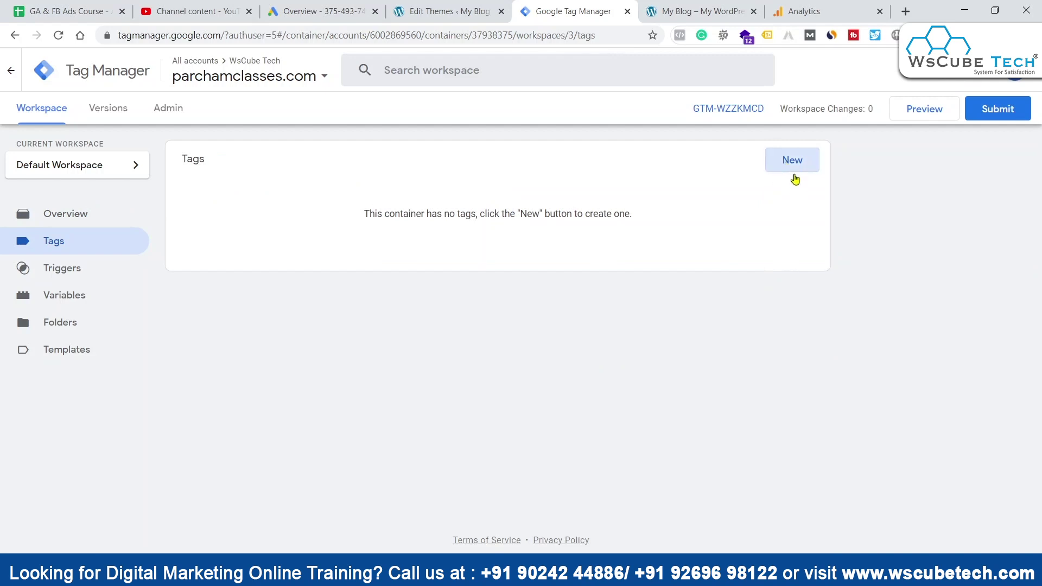
pyautogui.click(793, 163)
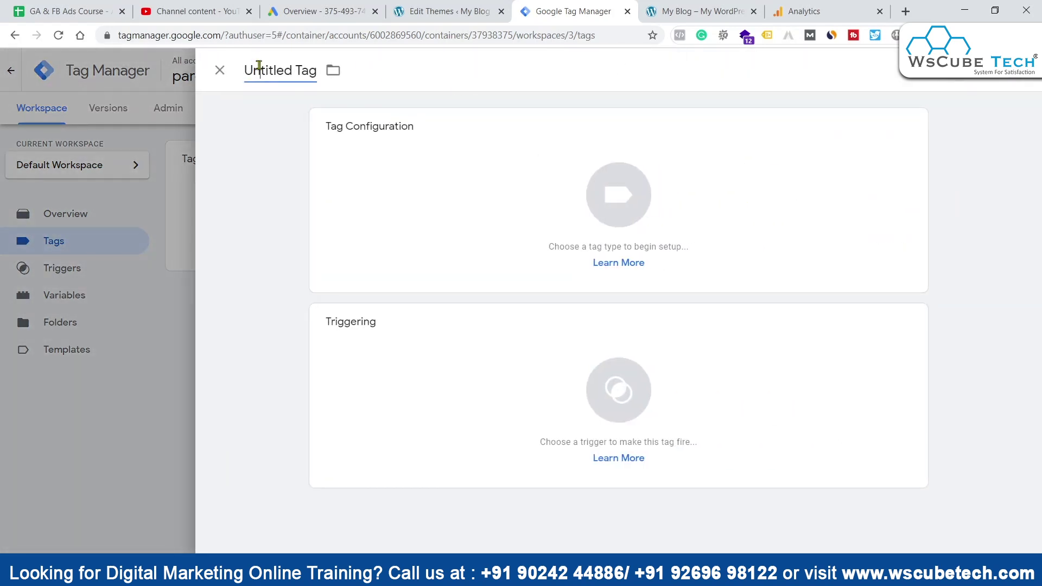
pyautogui.doubleClick(267, 67)
pyautogui.tripleClick(278, 67)
pyautogui.write('GA')
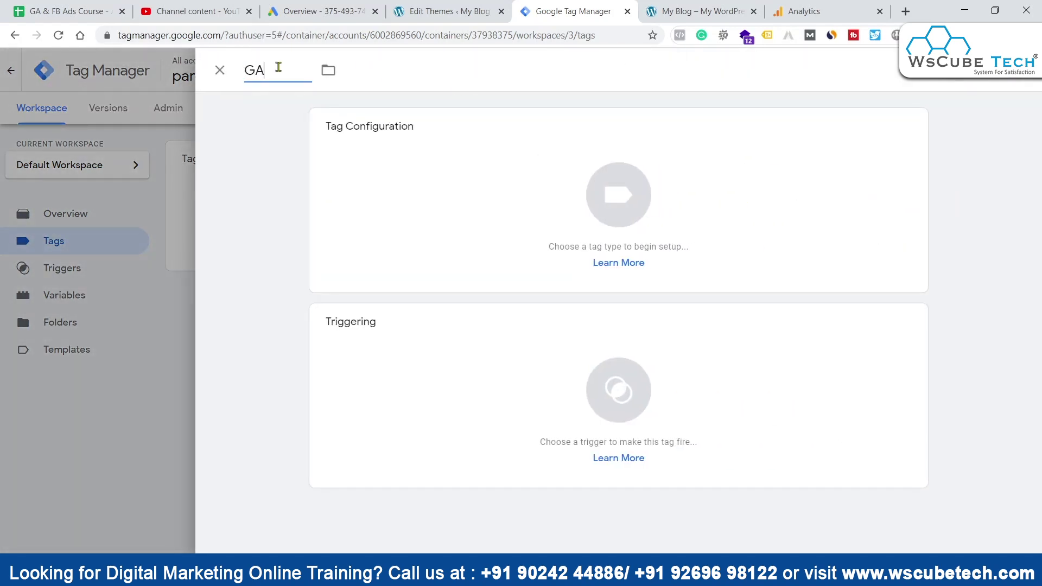
pyautogui.write(' - Unoversal analytics')
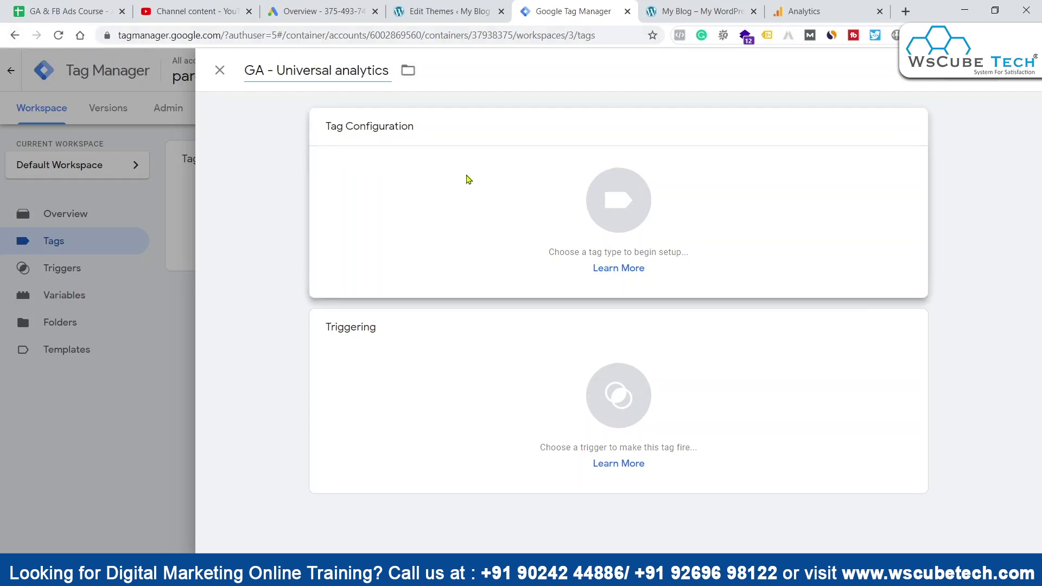
pyautogui.click(467, 179)
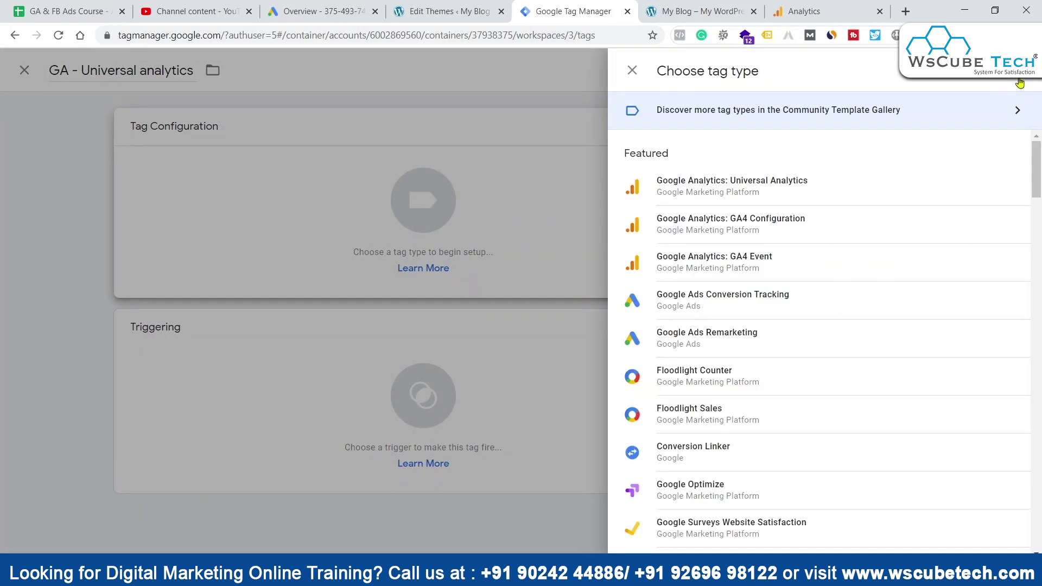
pyautogui.click(732, 186)
# Create a new Analytics settings variable holding the property's copied tracking ID.
pyautogui.click(382, 317)
pyautogui.click(509, 348)
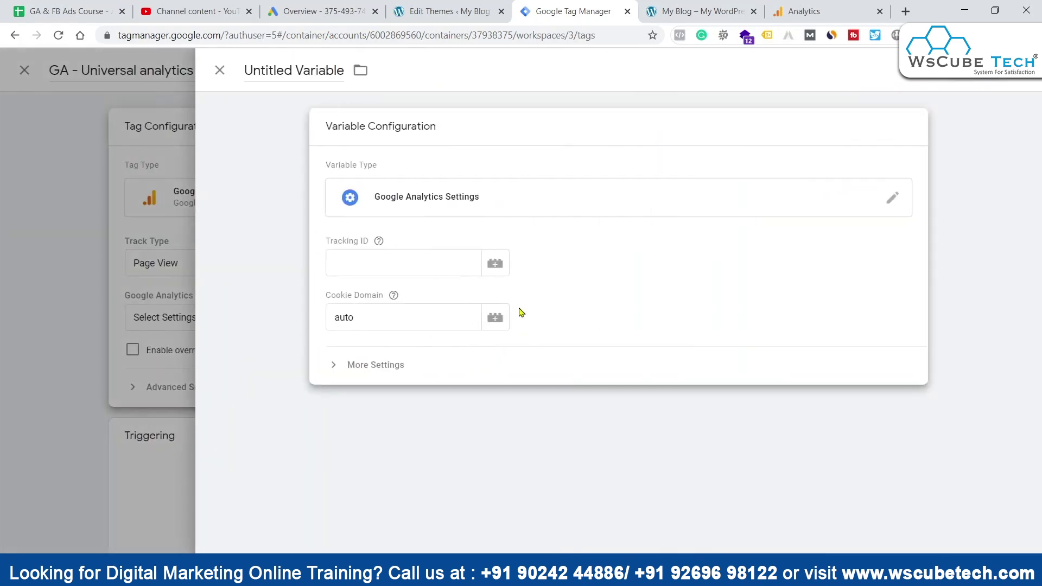
pyautogui.click(373, 256)
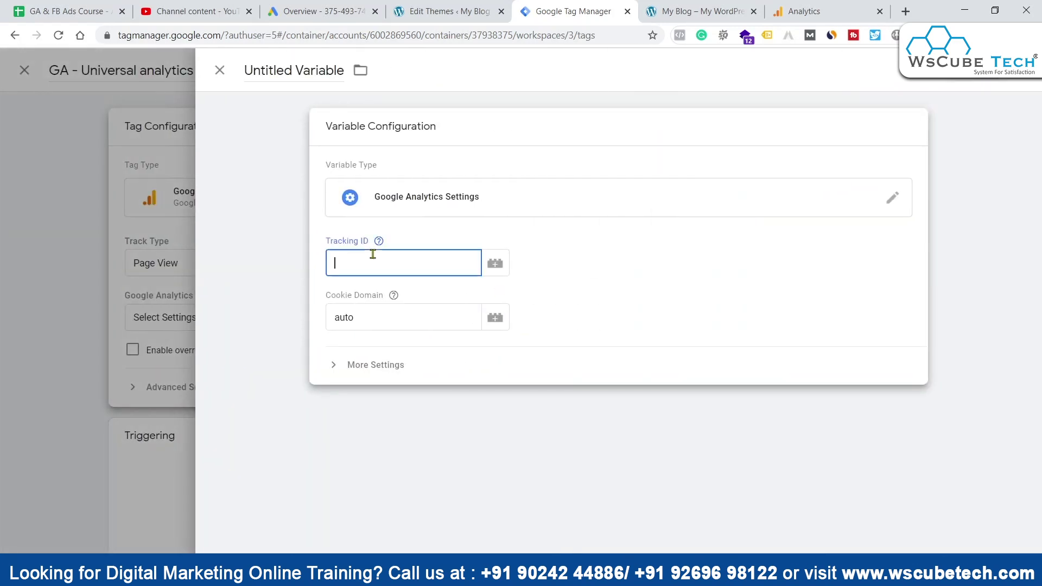
pyautogui.click(370, 4)
pyautogui.click(434, 11)
pyautogui.click(808, 11)
pyautogui.tripleClick(330, 178)
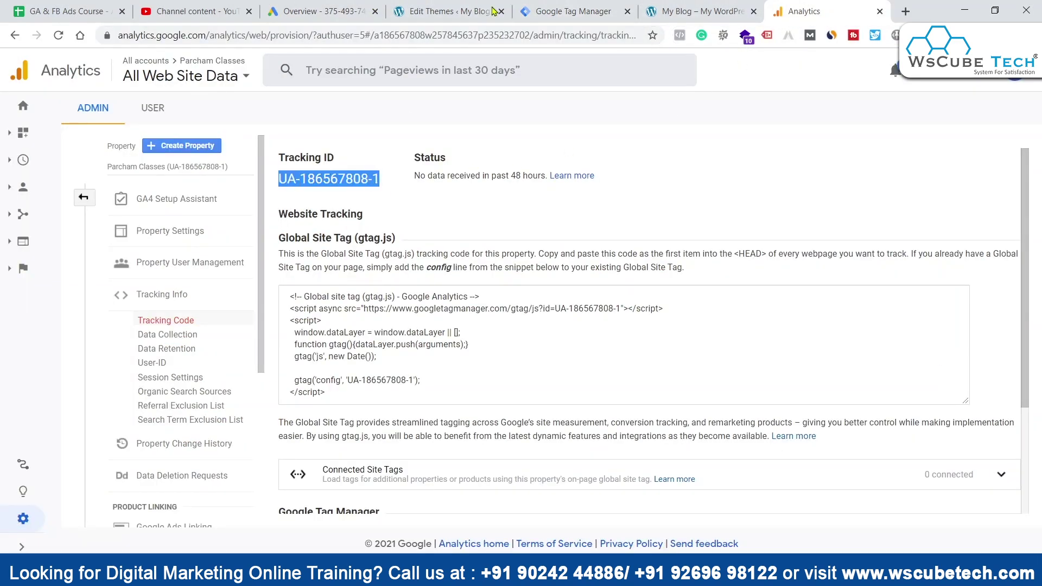
pyautogui.click(570, 11)
pyautogui.click(400, 262)
pyautogui.hotkey('ctrl', 'v')
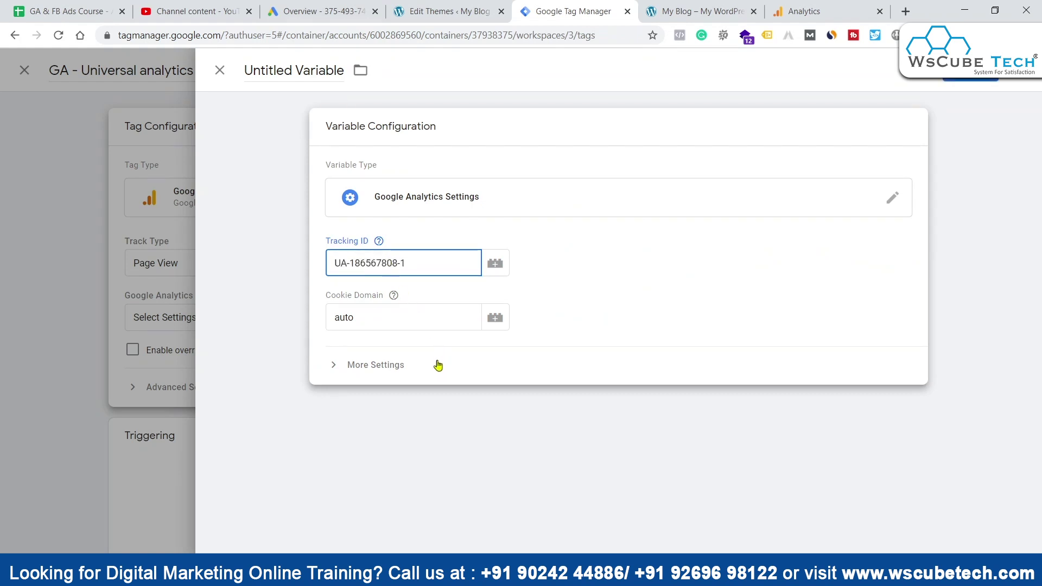
# Title the settings variable 'UA - Tracking Id' and save it.
pyautogui.click(294, 70)
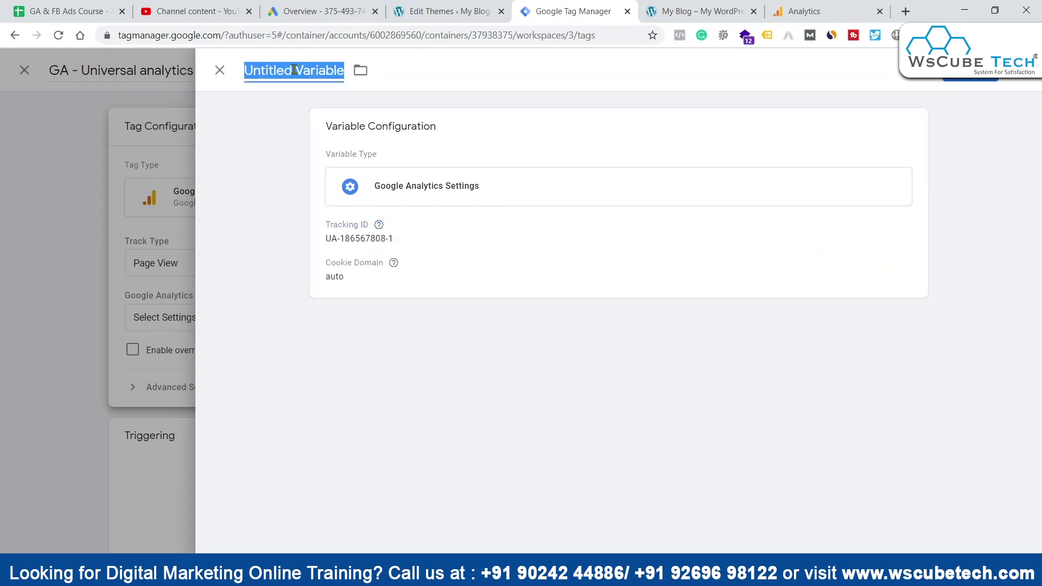
pyautogui.write('Uni')
pyautogui.press('BackSpace')
pyautogui.write('UA - Tracking Id')
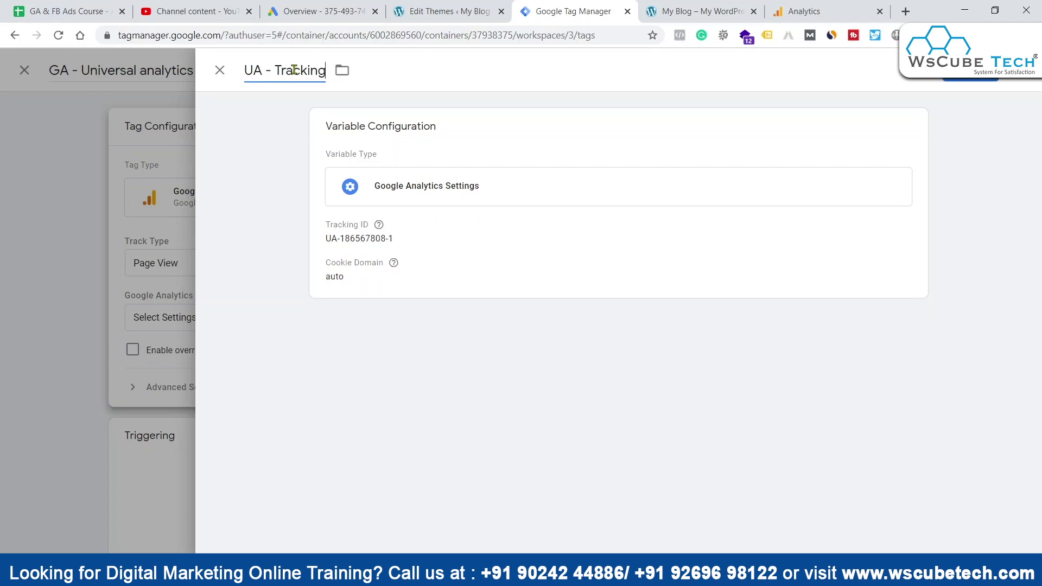
pyautogui.click(972, 80)
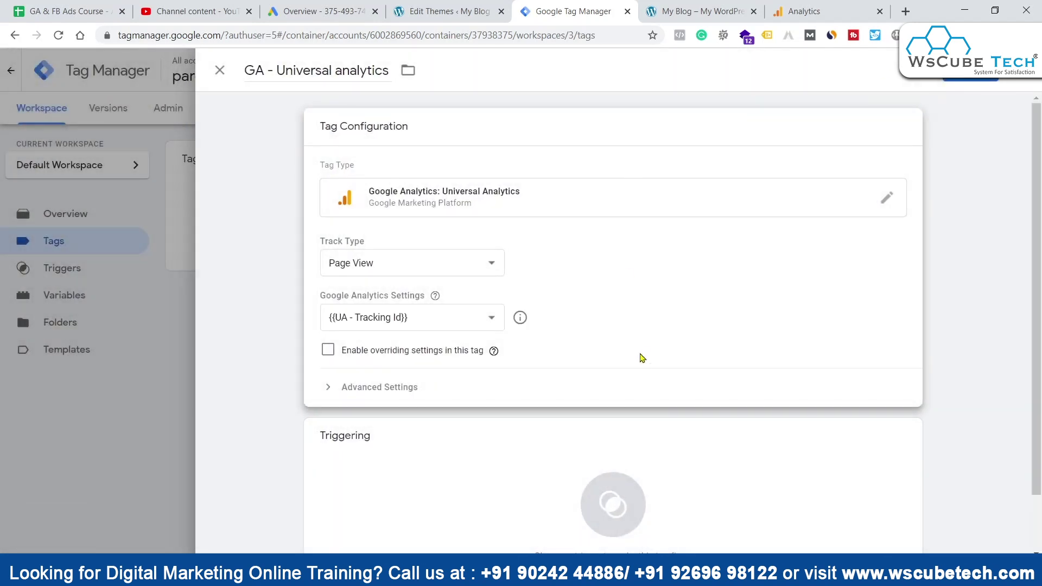
pyautogui.scroll(-2, 642, 356)
# Save the tag with an All Pages firing trigger.
pyautogui.click(974, 80)
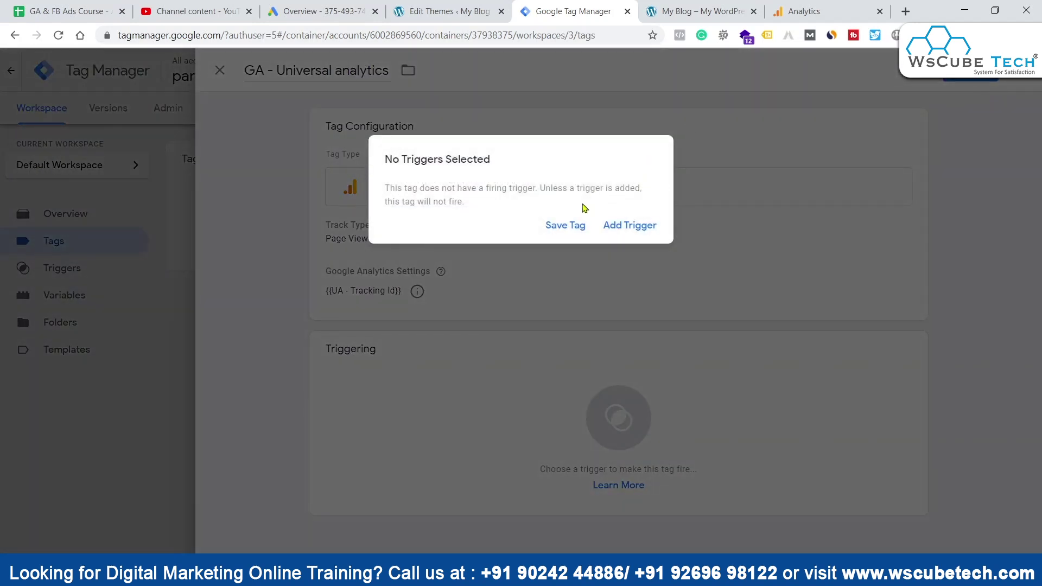
pyautogui.click(640, 227)
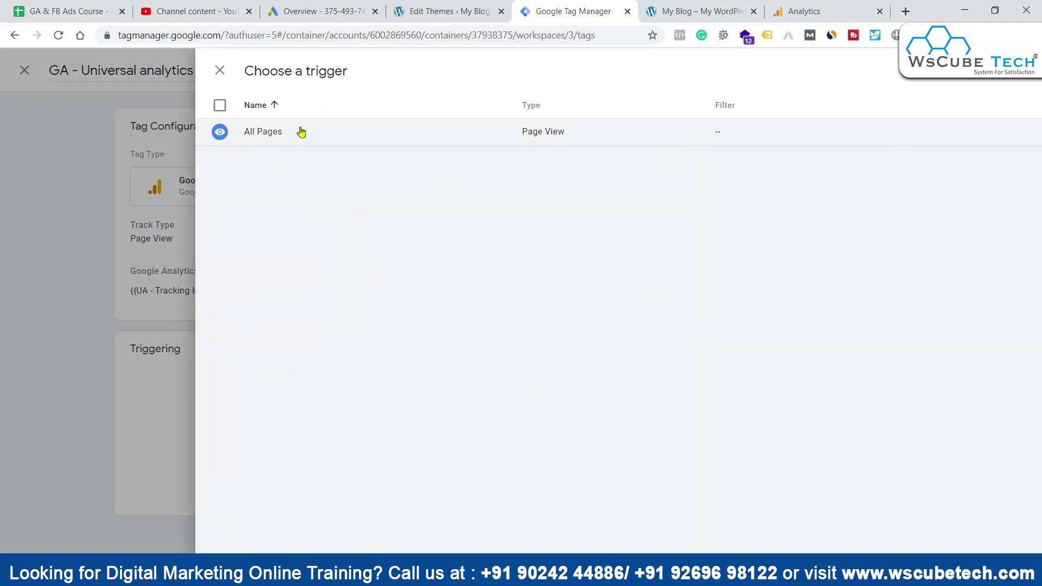
pyautogui.click(301, 132)
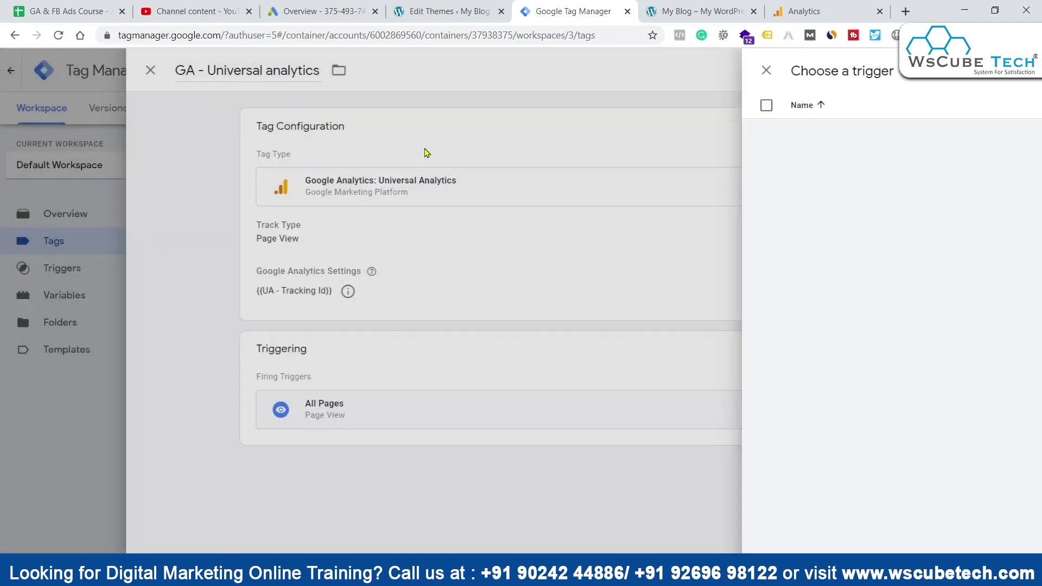
pyautogui.click(977, 82)
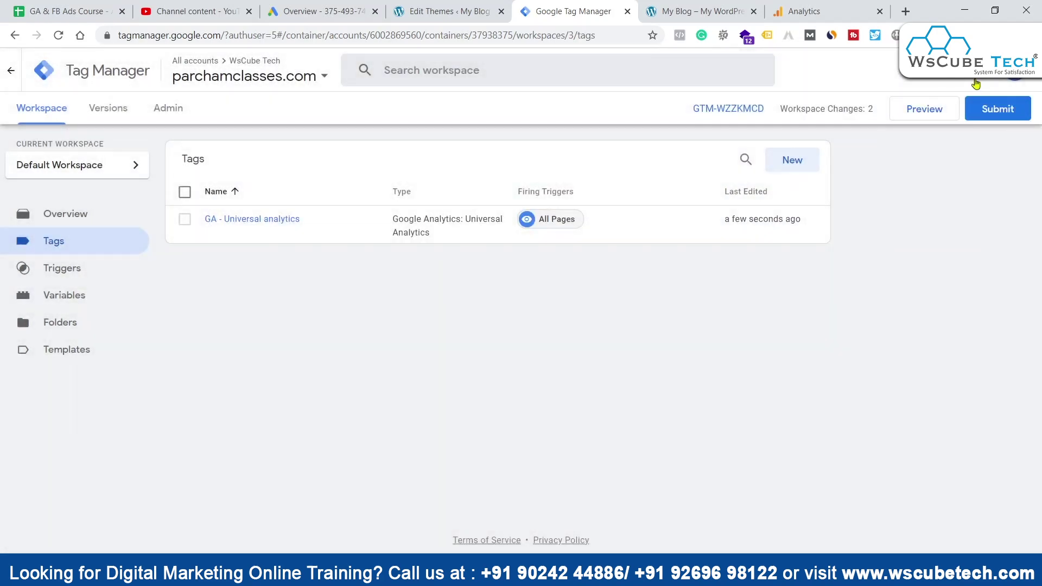
# Submit and publish the workspace changes as a new version without a description.
pyautogui.click(996, 110)
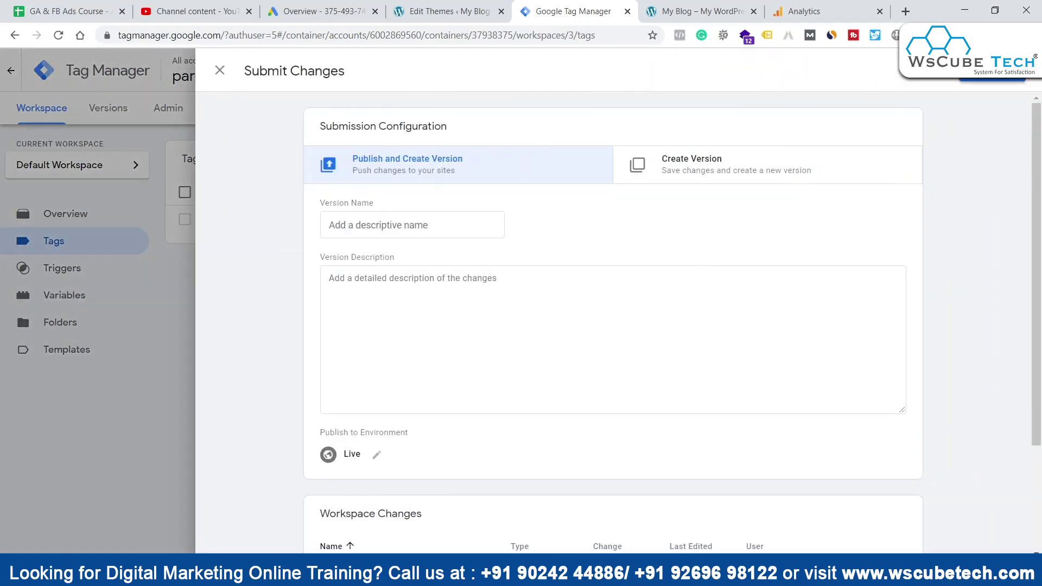
pyautogui.click(992, 75)
pyautogui.click(699, 451)
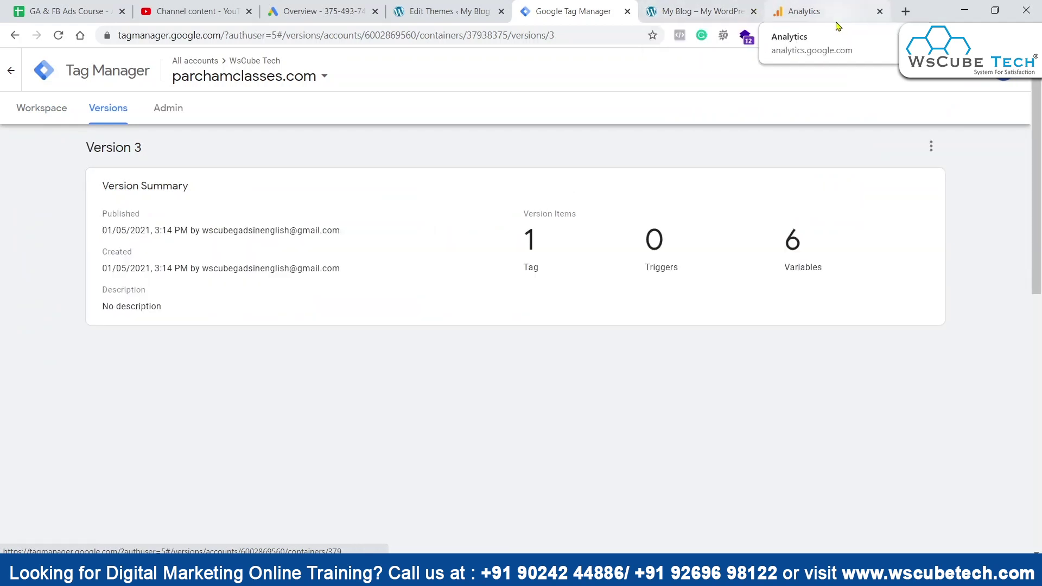
# Reload parchamclasses.com, confirm Tag Assistant detects Analytics and Tag Manager, then go to Google Ads.
pyautogui.click(739, 6)
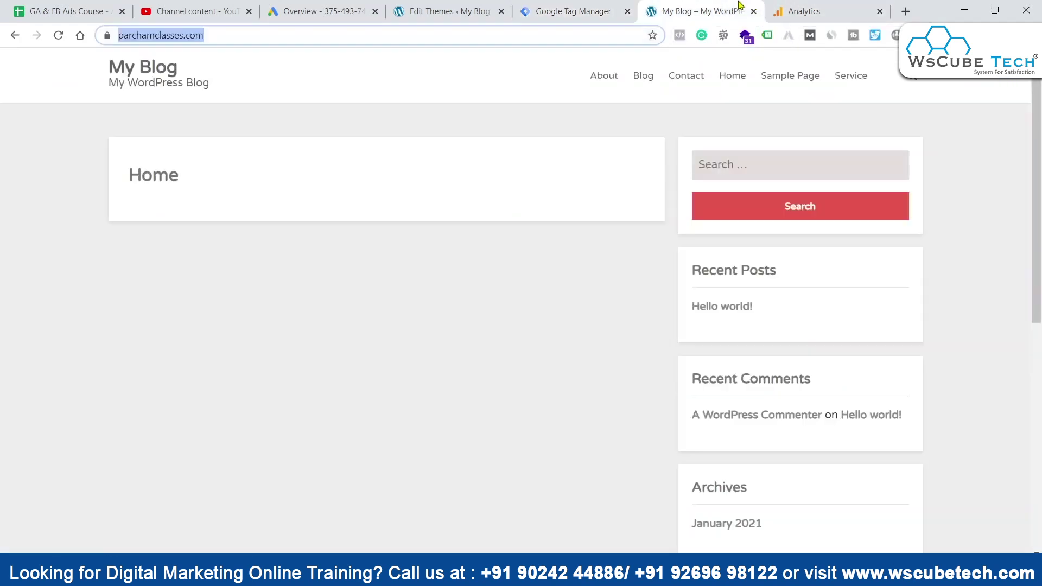
pyautogui.press('Return')
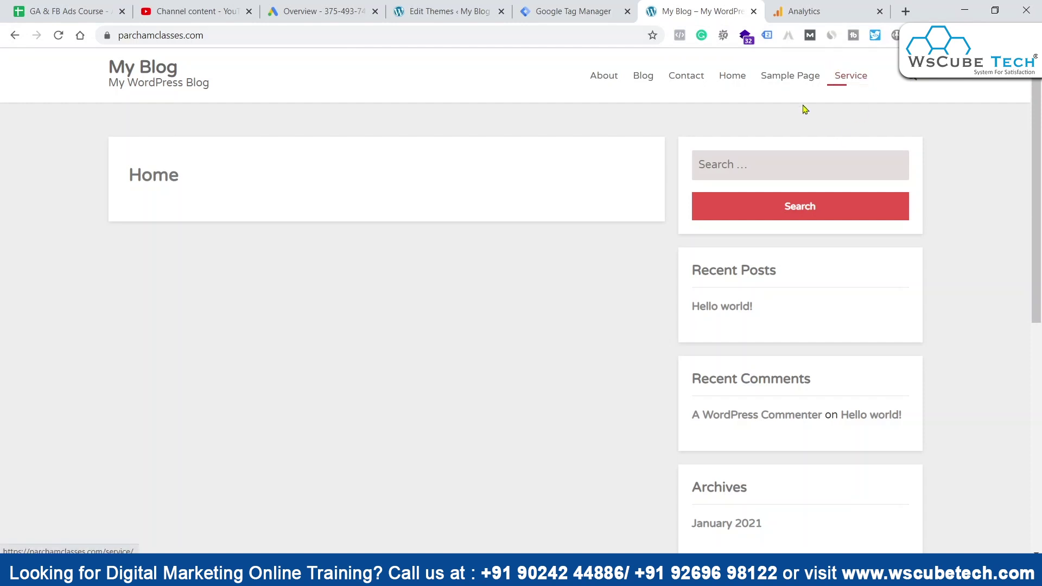
pyautogui.click(766, 36)
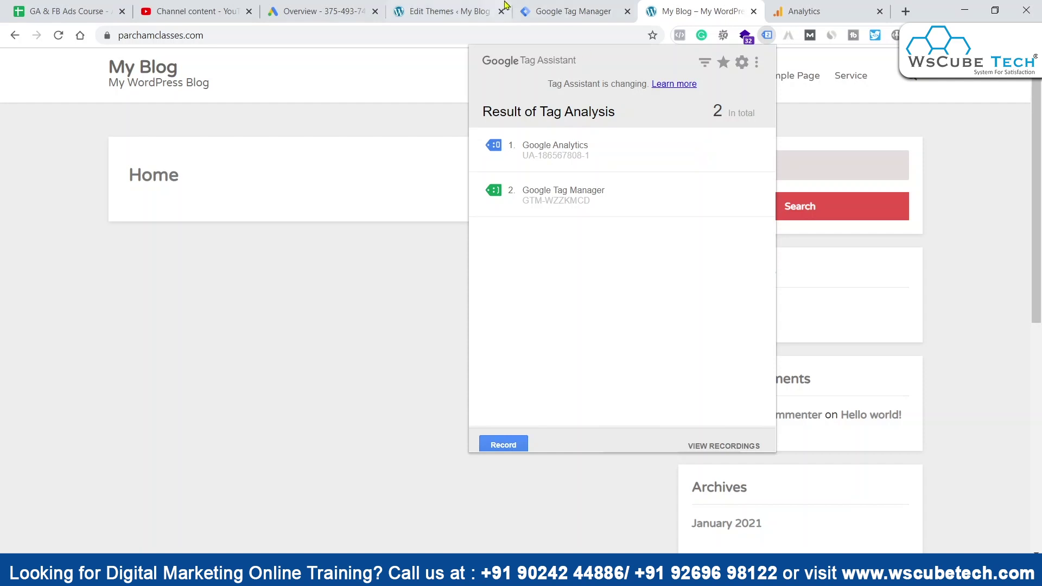
pyautogui.click(344, 9)
pyautogui.click(1023, 75)
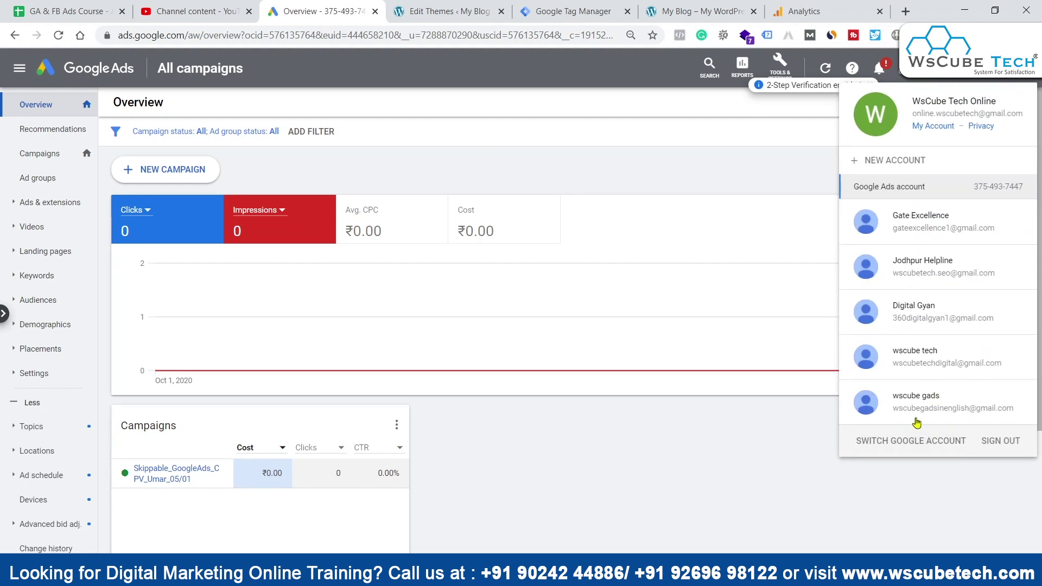
# Switch to the other Google Ads account and open its Linked accounts page.
pyautogui.click(926, 404)
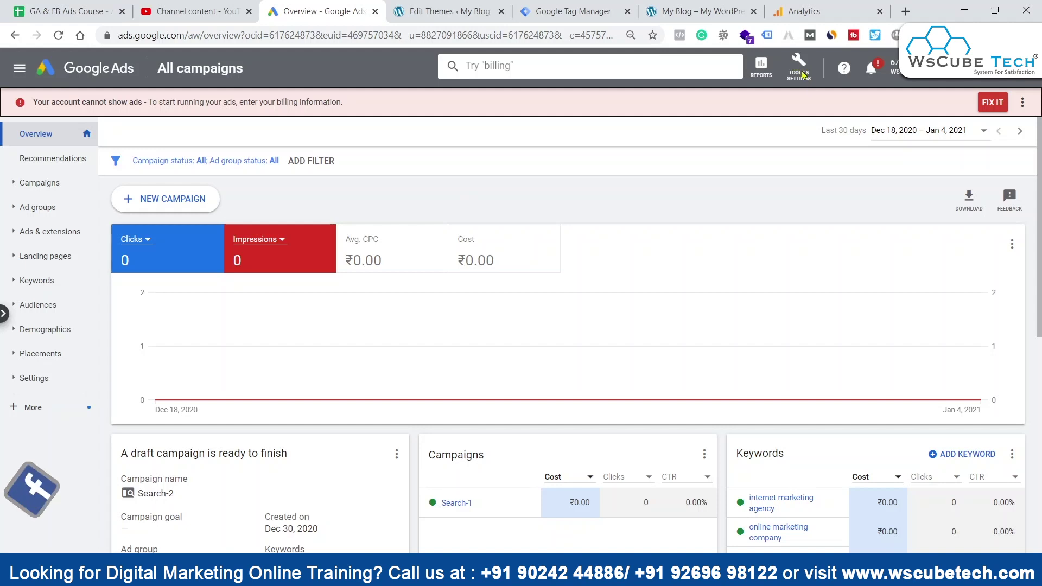
pyautogui.click(804, 74)
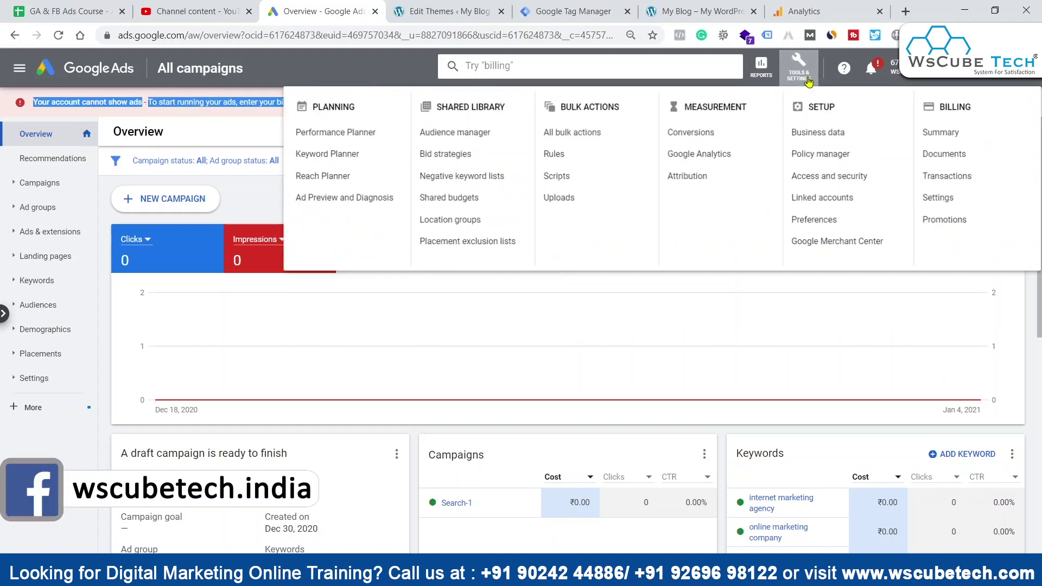
pyautogui.press('Escape')
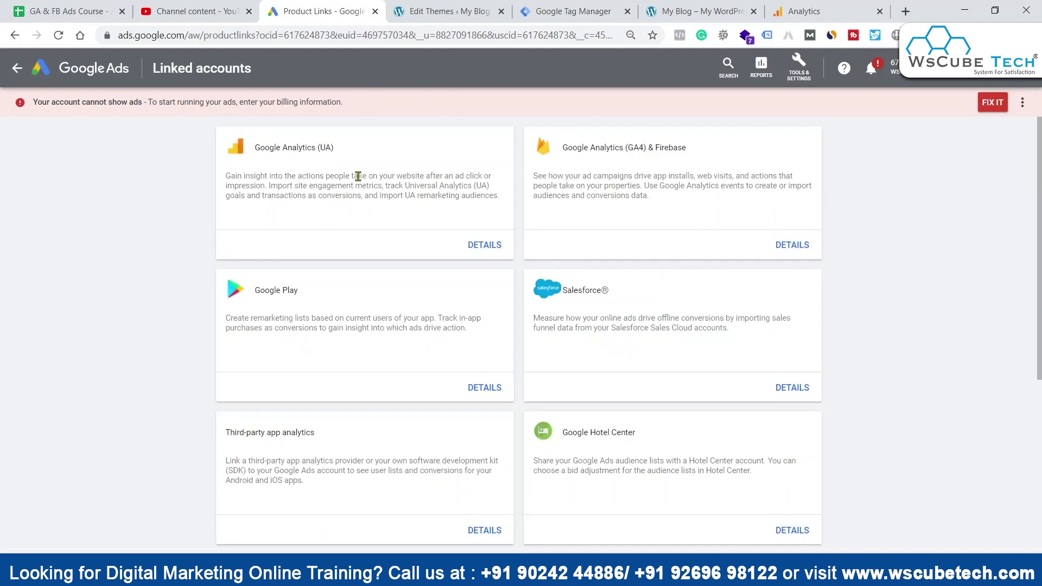
# Open the Google Analytics (UA) linking details and check the Parcham Classes property's tracking ID.
pyautogui.click(488, 245)
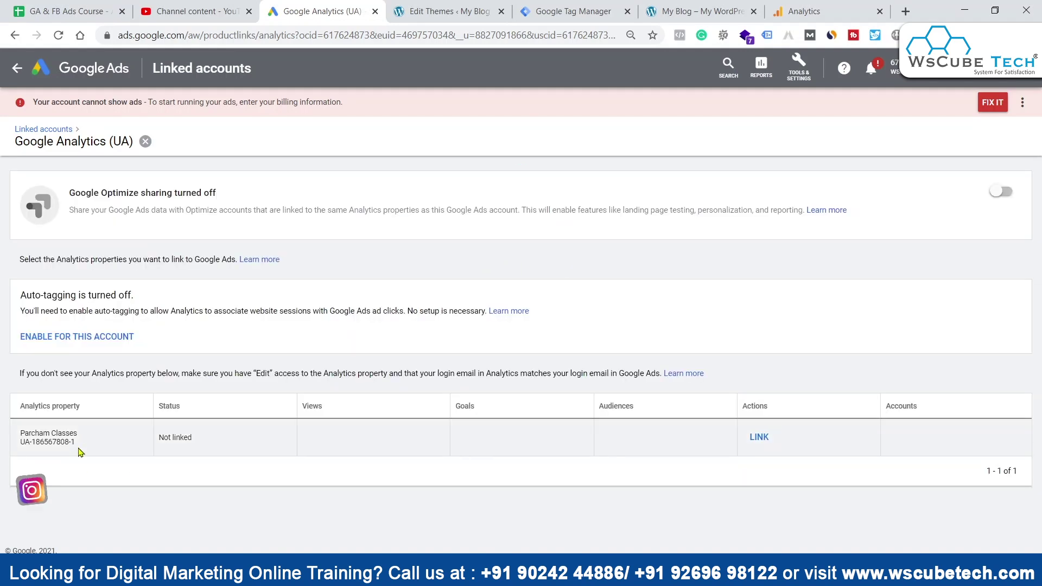
pyautogui.moveTo(77, 443); pyautogui.dragTo(22, 442)
pyautogui.click(68, 442)
pyautogui.tripleClick(51, 441)
pyautogui.click(132, 448)
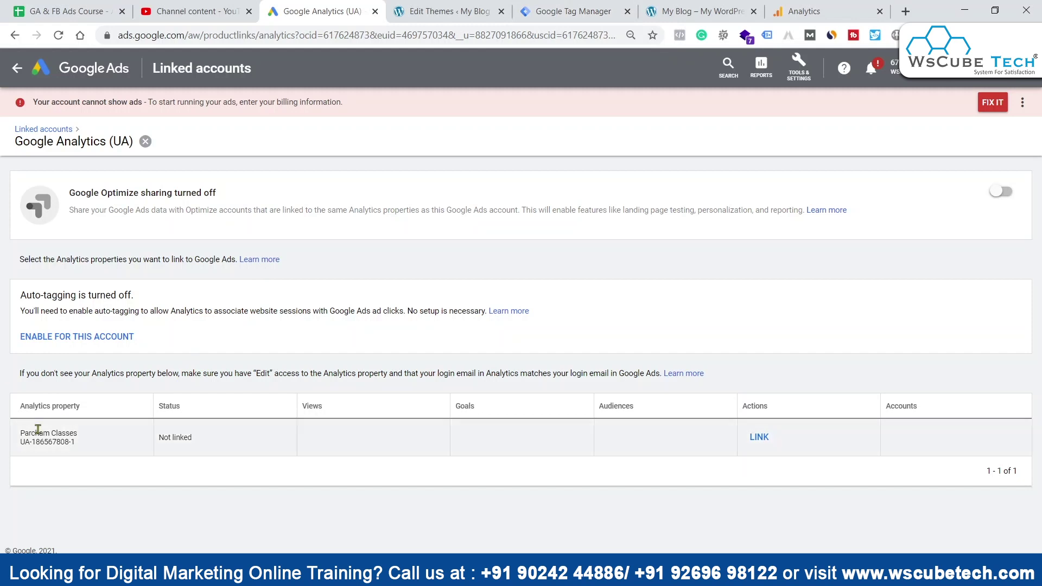
# Link the Parcham Classes All Web Site Data view with site metrics imported, then return to the campaigns Overview.
pyautogui.click(759, 437)
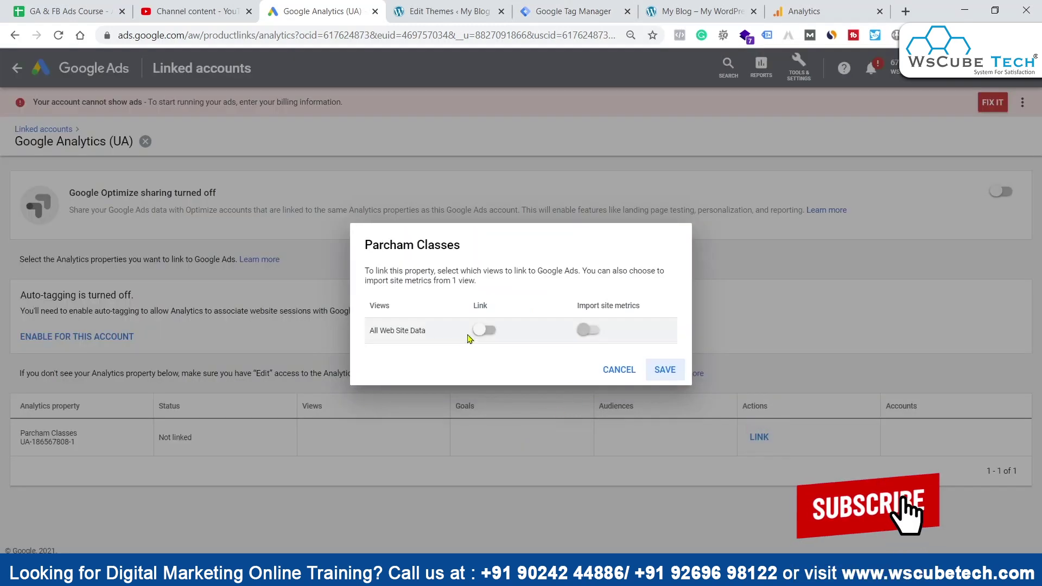
pyautogui.click(486, 331)
pyautogui.click(600, 333)
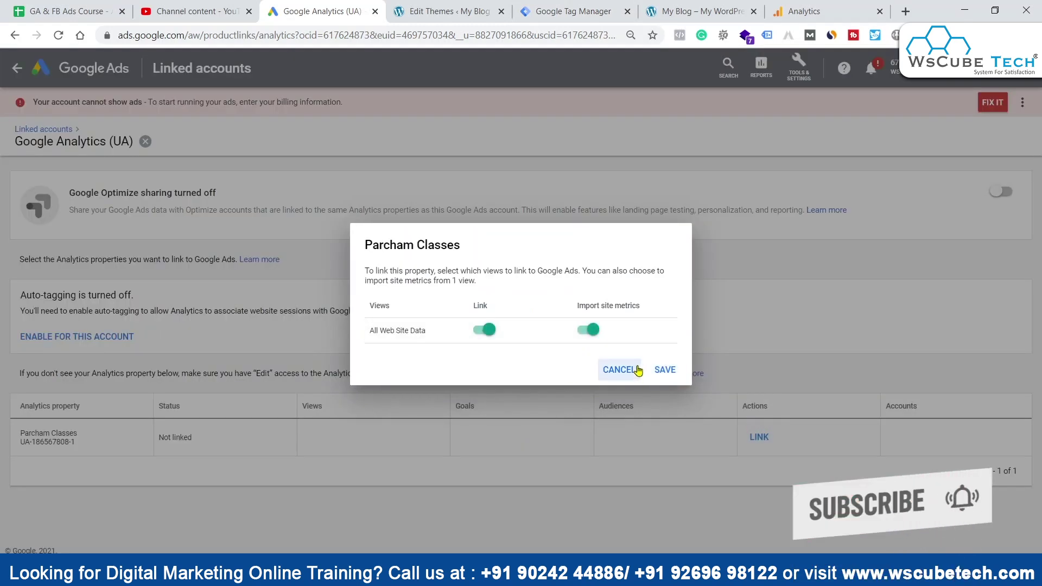
pyautogui.click(665, 370)
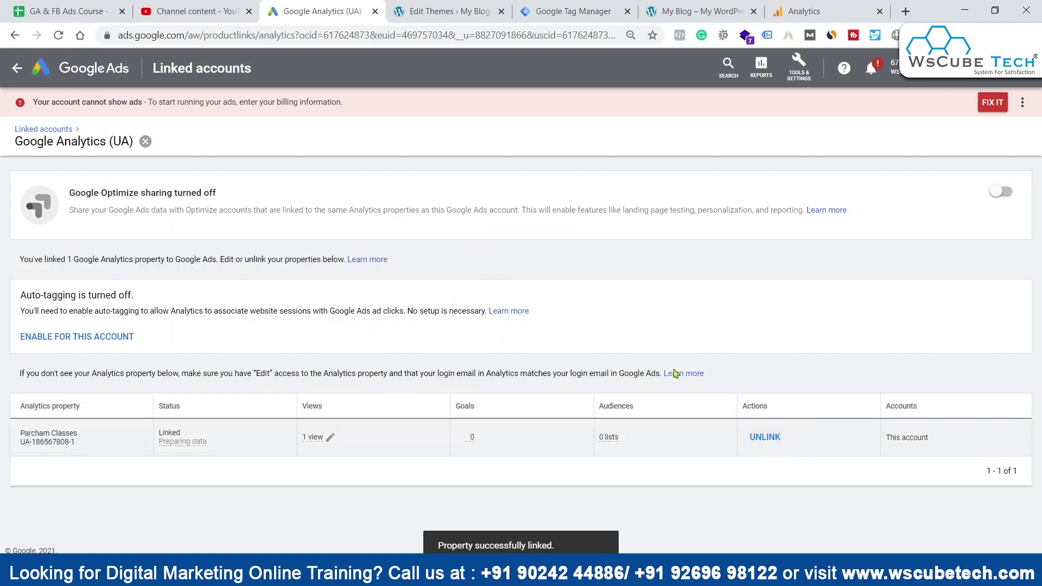
pyautogui.click(39, 72)
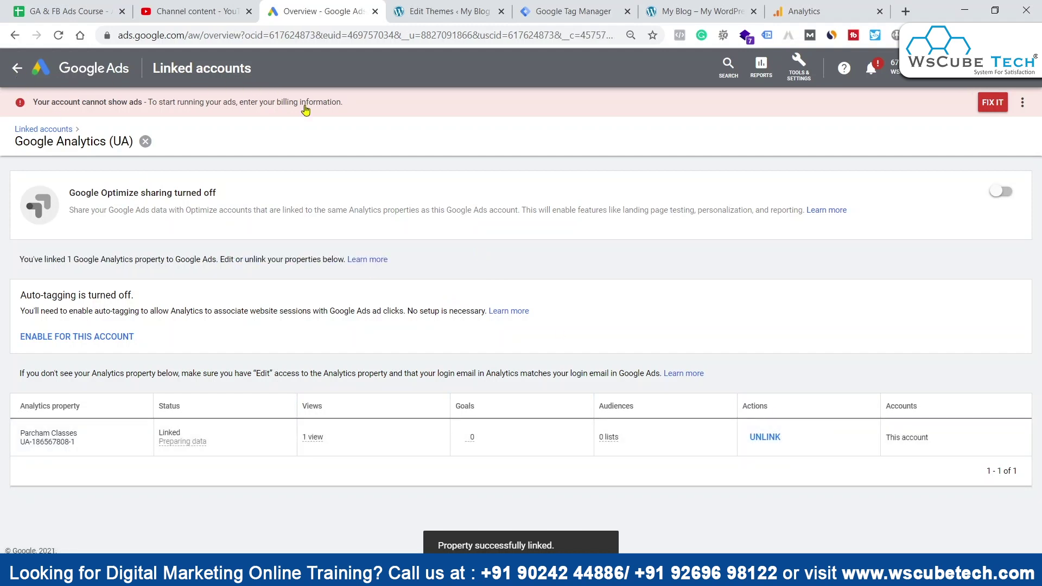